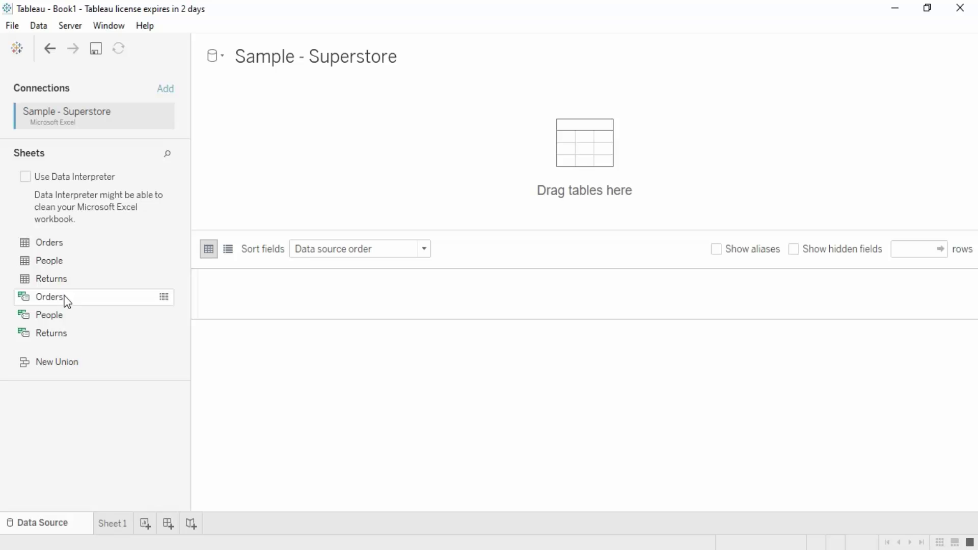
Add the Orders table from Sample - Superstore as the data source and go to Sheet 1
{"action": "left_click_drag", "start_coordinate": [58, 244], "coordinate": [327, 161]}
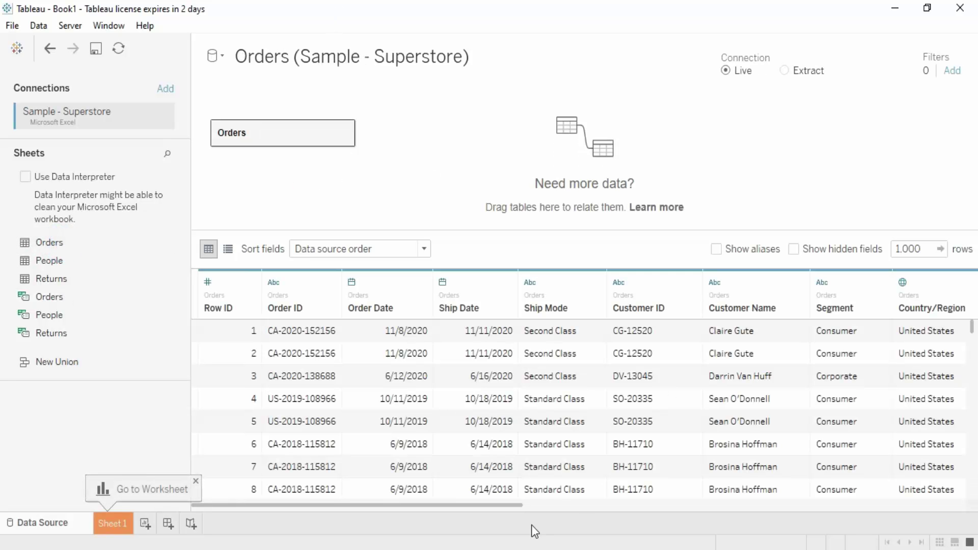
{"action": "left_click_drag", "start_coordinate": [505, 507], "coordinate": [209, 530]}
Rename the Sheet 1 worksheet to 'Conditional Formatting'
{"action": "left_click", "coordinate": [112, 520]}
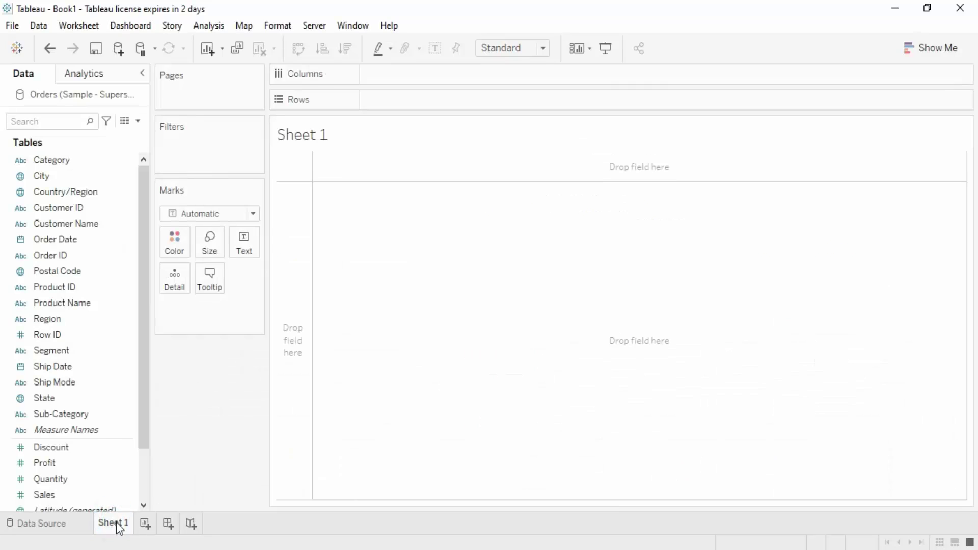
{"action": "right_click", "coordinate": [120, 526]}
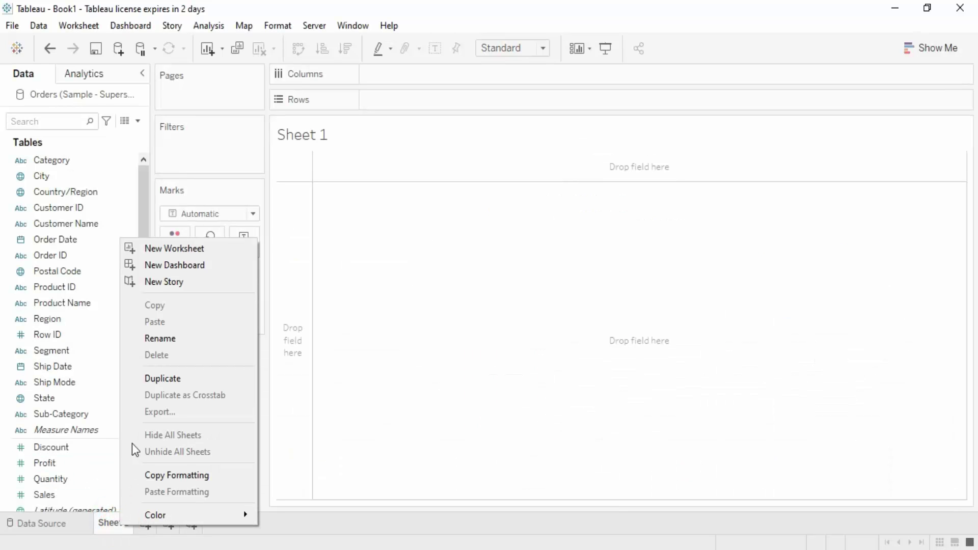
{"action": "left_click", "coordinate": [193, 341]}
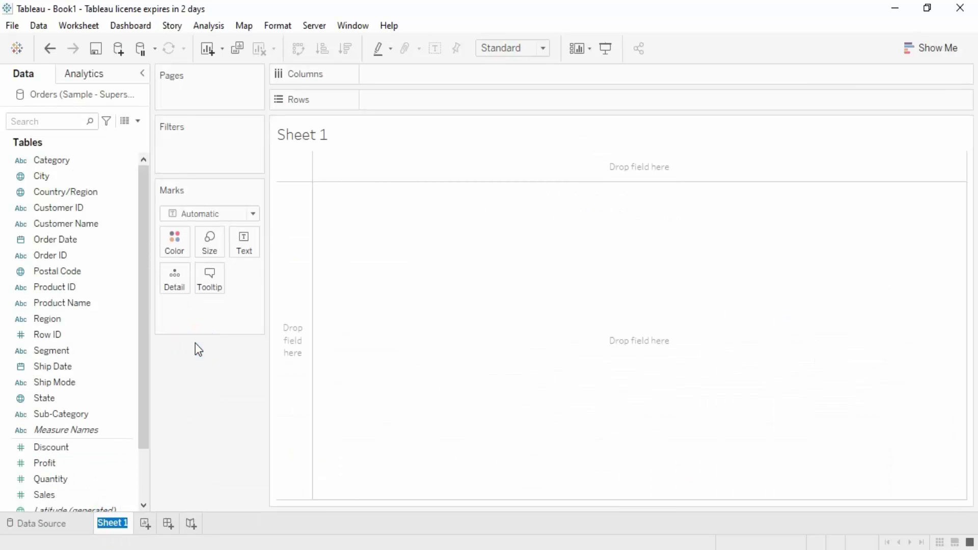
{"action": "type", "text": "Conditional"}
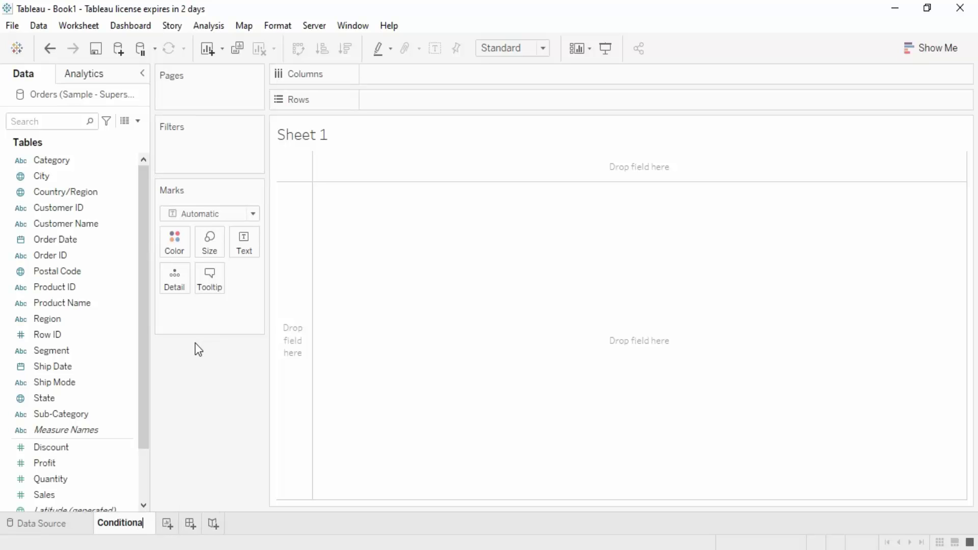
{"action": "type", "text": " F"}
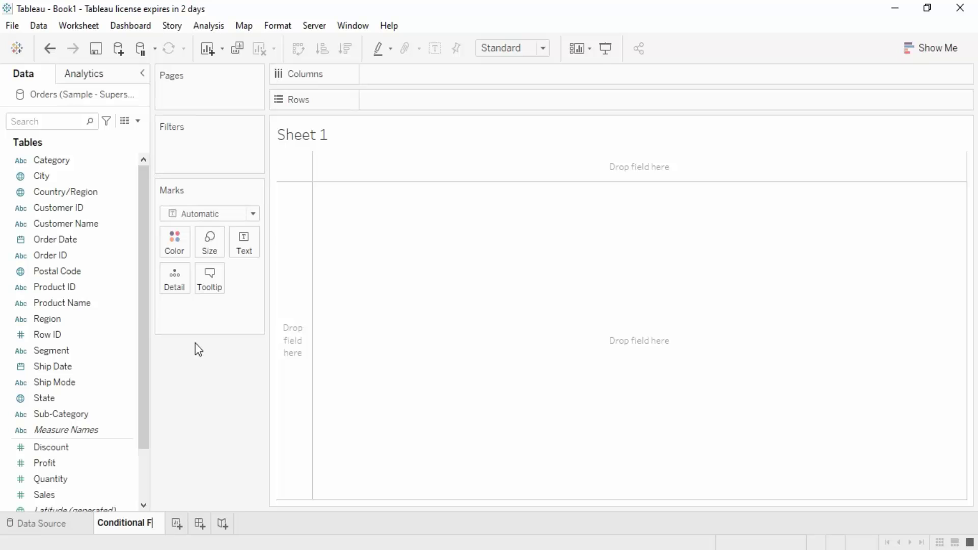
{"action": "type", "text": "ormatting"}
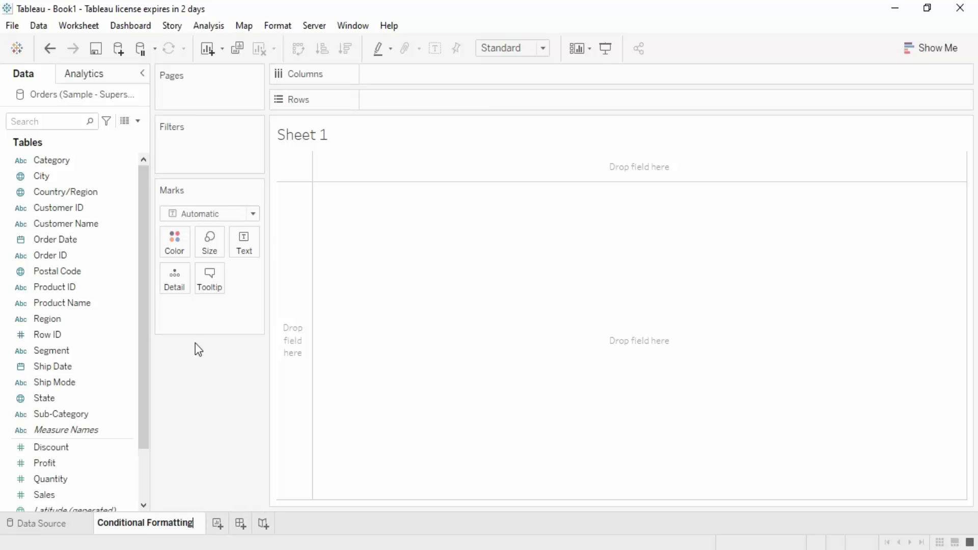
{"action": "key", "text": "Return"}
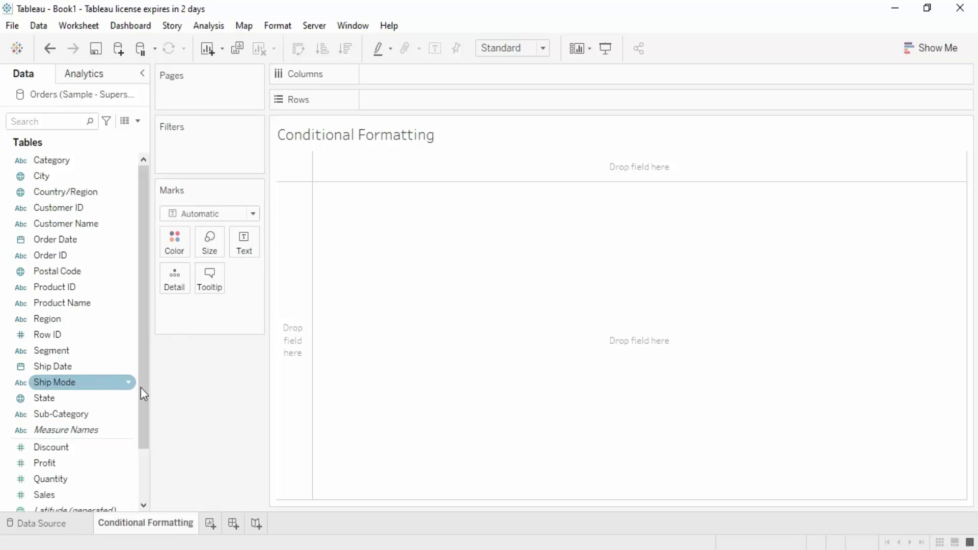
Build a SUM(Sales) text table with Sub-Category down the rows, and widen both columns
{"action": "left_click_drag", "start_coordinate": [141, 387], "coordinate": [142, 438]}
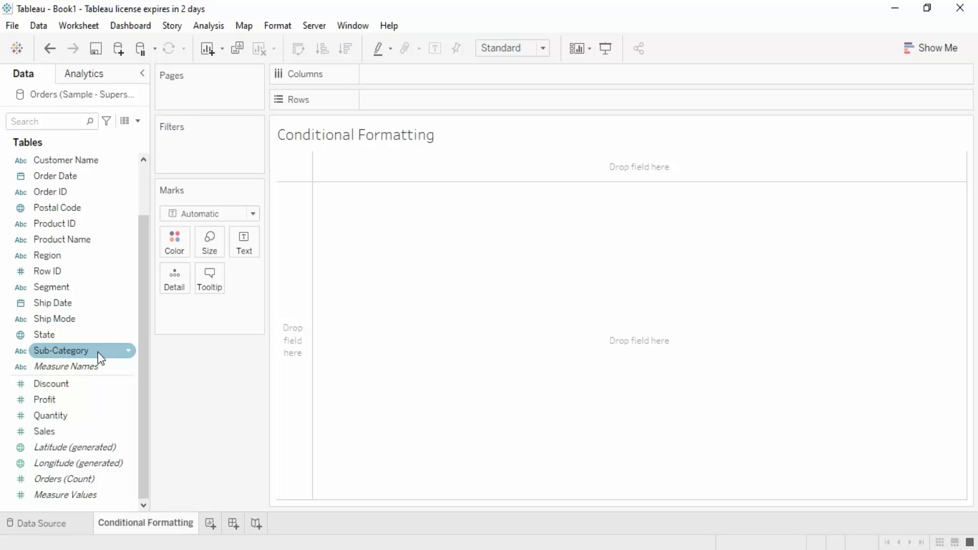
{"action": "mouse_move", "coordinate": [74, 353]}
{"action": "left_mouse_down"}
{"action": "mouse_move", "coordinate": [355, 155]}
{"action": "mouse_move", "coordinate": [415, 94]}
{"action": "mouse_move", "coordinate": [415, 108]}
{"action": "mouse_move", "coordinate": [3, 325]}
{"action": "mouse_move", "coordinate": [74, 335]}
{"action": "left_mouse_up"}
{"action": "double_click", "coordinate": [63, 350]}
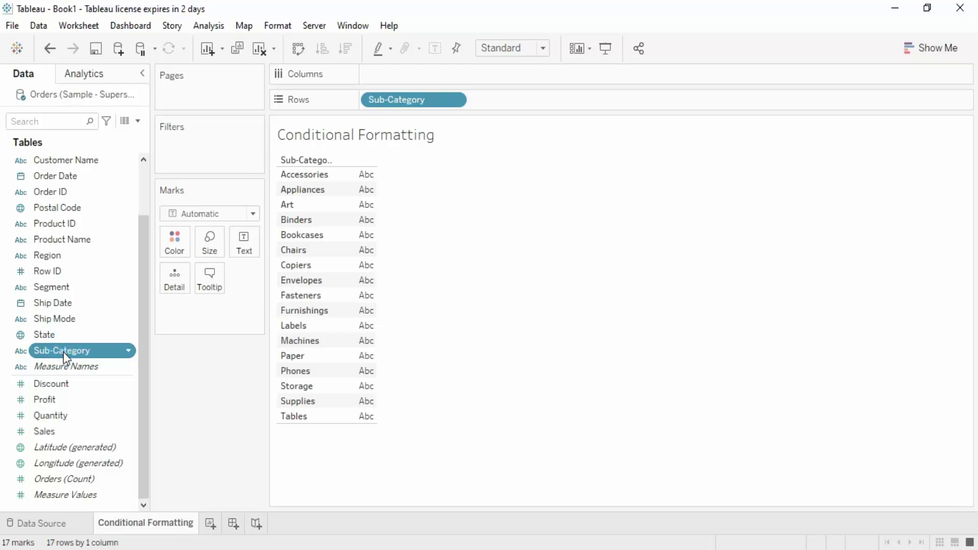
{"action": "double_click", "coordinate": [63, 352]}
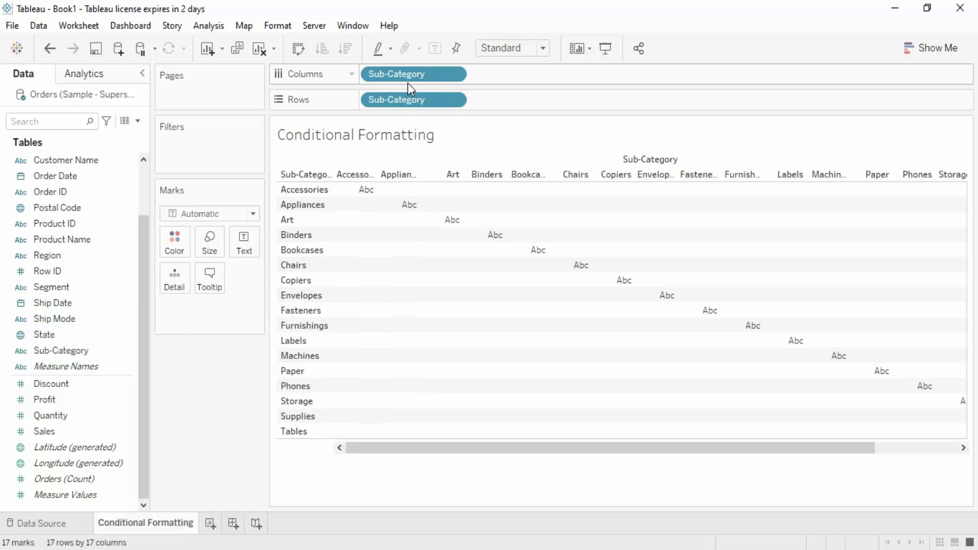
{"action": "left_click_drag", "start_coordinate": [405, 99], "coordinate": [204, 420]}
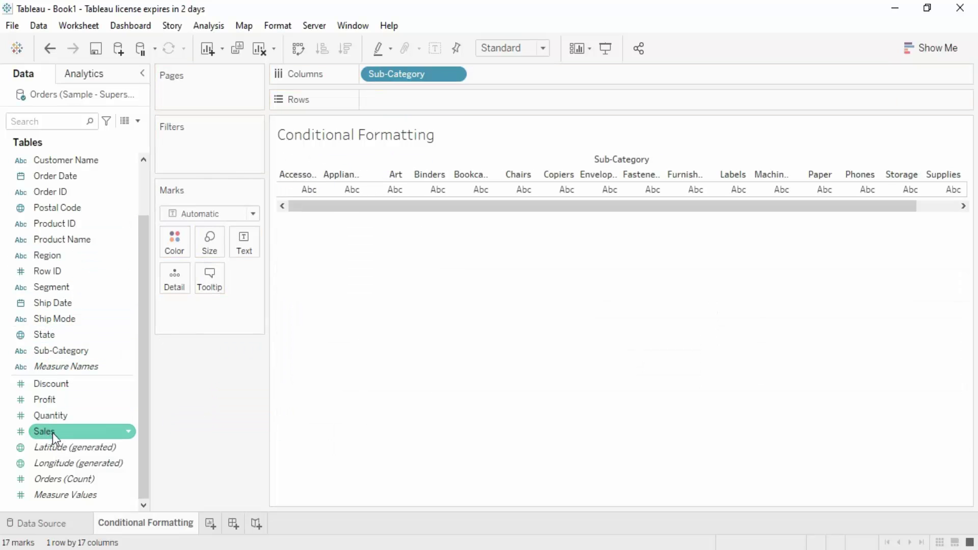
{"action": "double_click", "coordinate": [51, 430]}
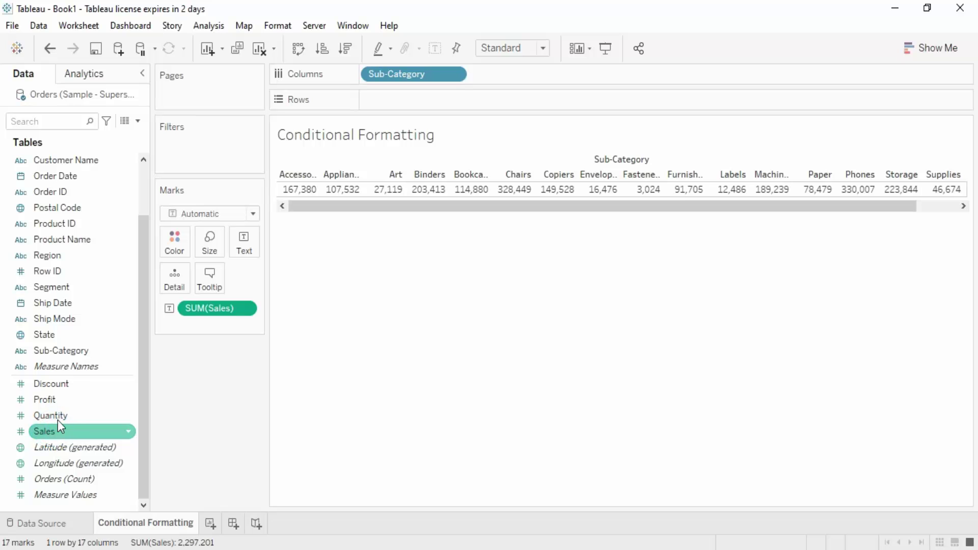
{"action": "left_click", "coordinate": [298, 48]}
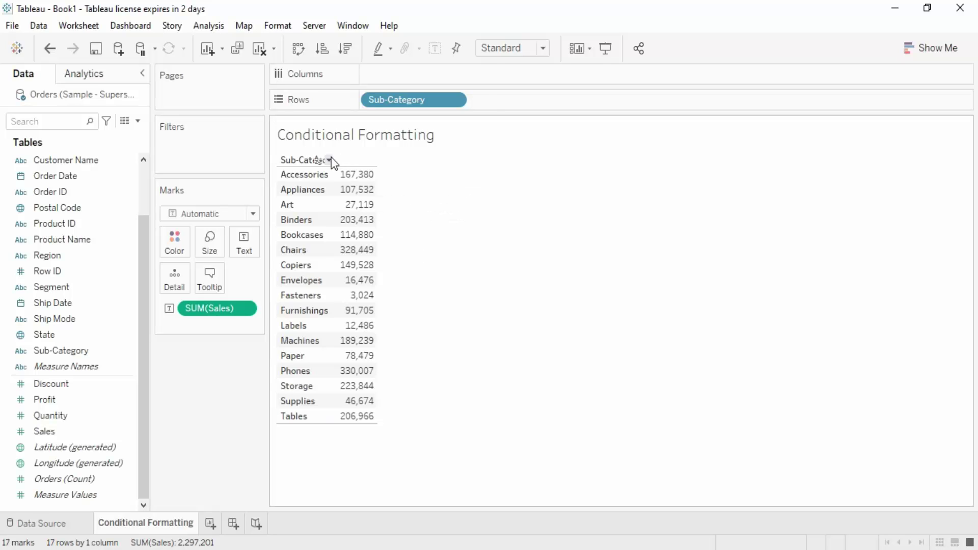
{"action": "left_click_drag", "start_coordinate": [377, 185], "coordinate": [449, 204]}
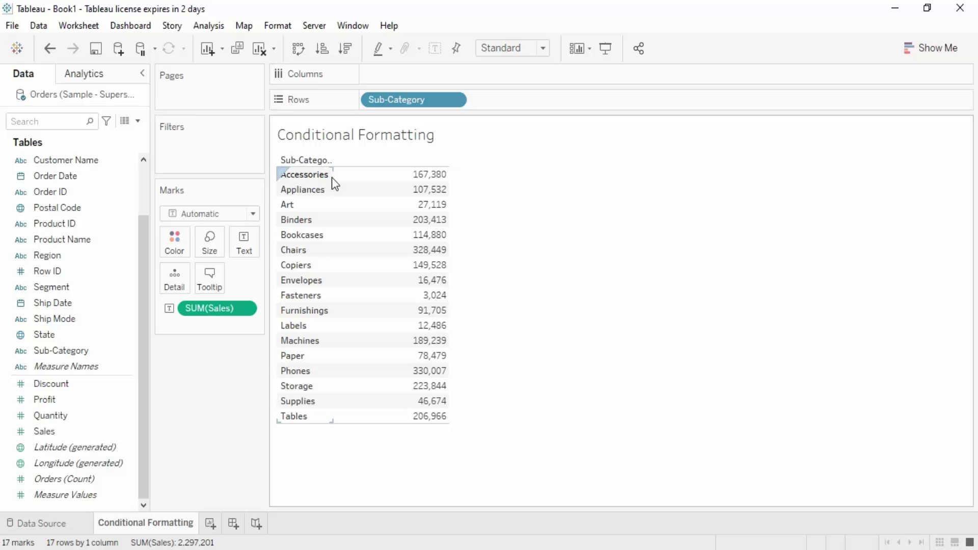
{"action": "left_click_drag", "start_coordinate": [333, 175], "coordinate": [359, 175]}
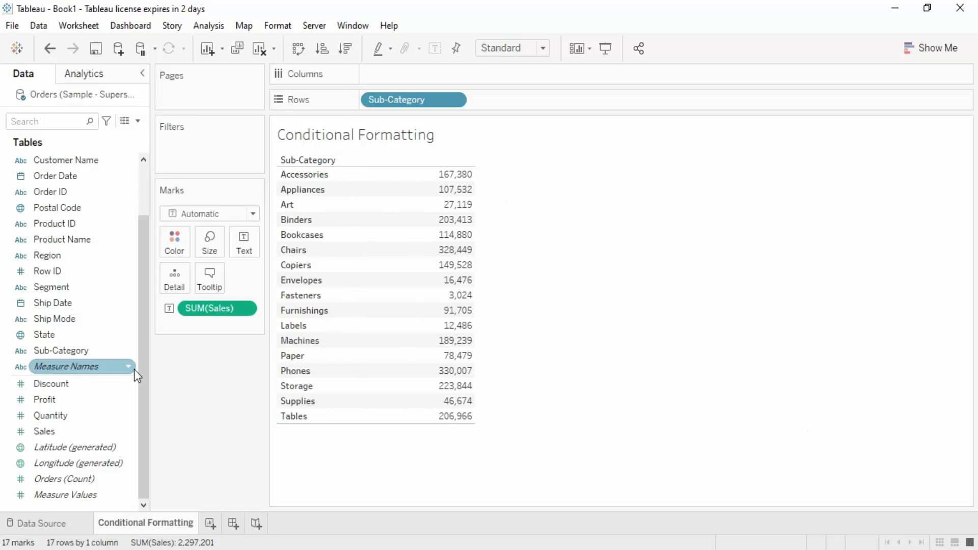
Filter Sub-Category to the Top 10 by Sum of Sales
{"action": "left_click_drag", "start_coordinate": [113, 350], "coordinate": [231, 158]}
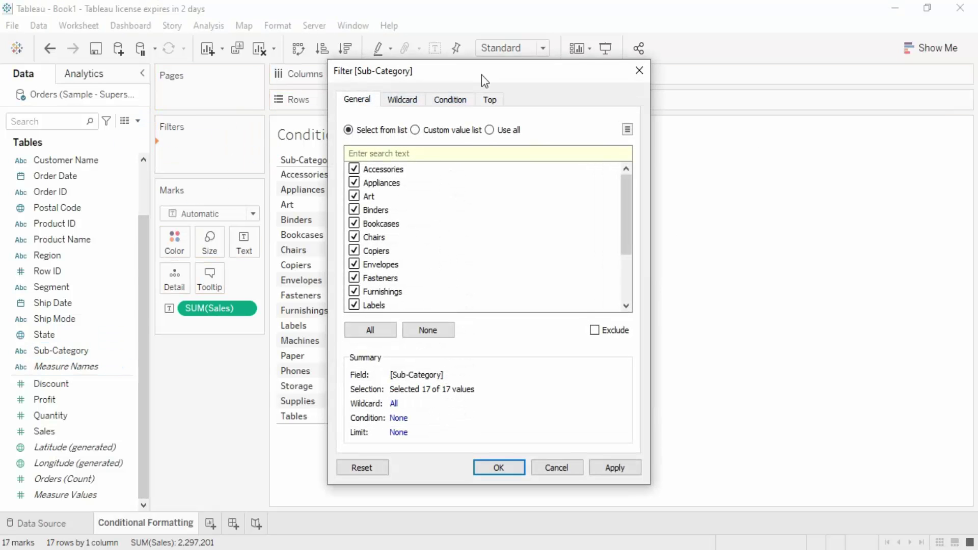
{"action": "left_click", "coordinate": [491, 104]}
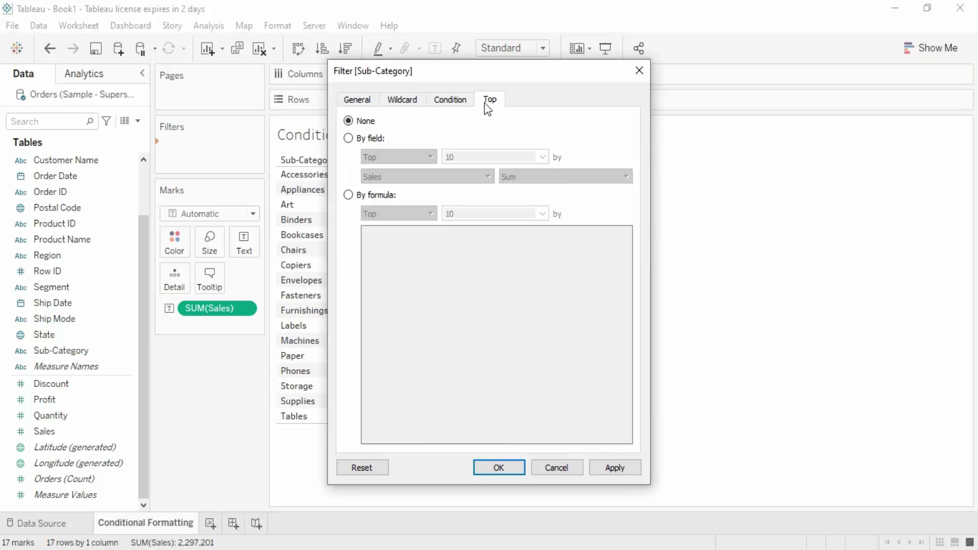
{"action": "left_click", "coordinate": [348, 137]}
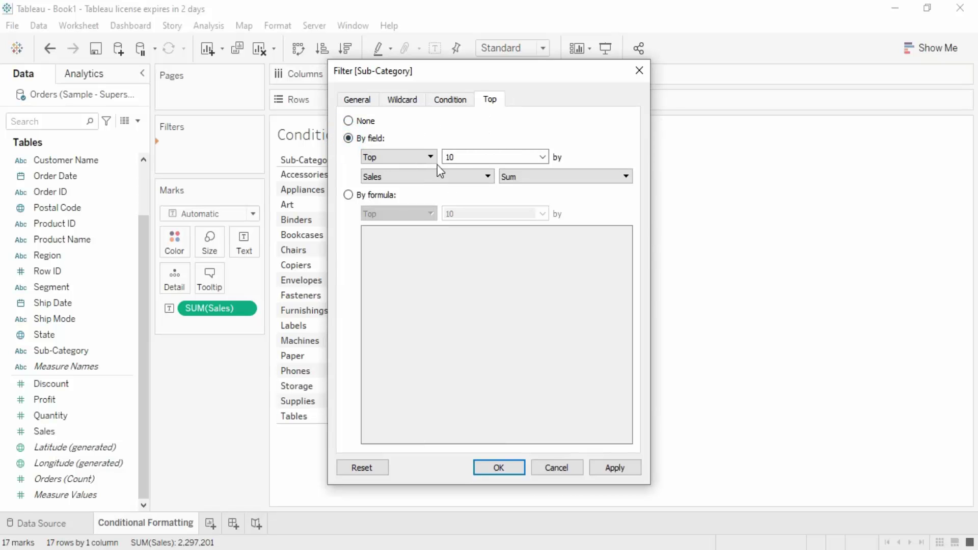
{"action": "left_click", "coordinate": [614, 466]}
{"action": "left_click_drag", "start_coordinate": [524, 74], "coordinate": [795, 97]}
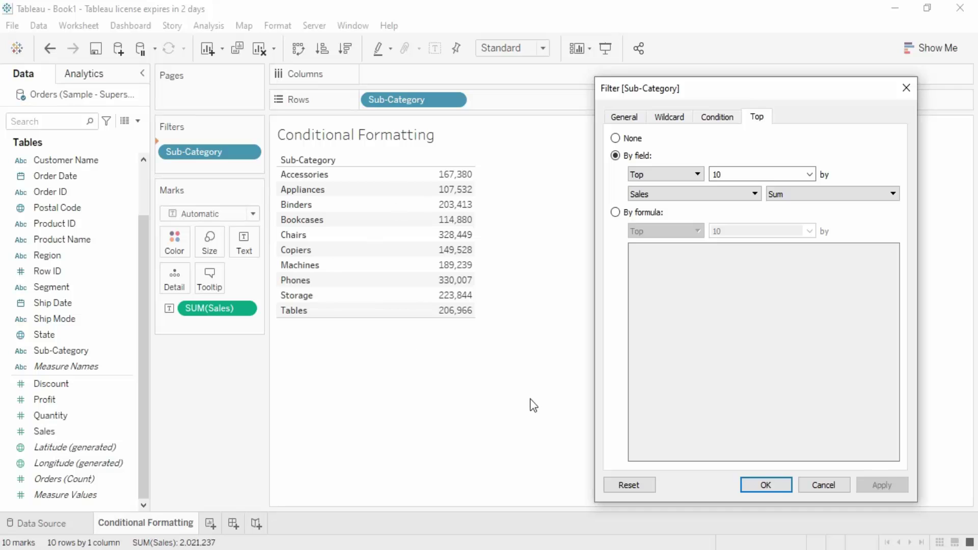
{"action": "left_click", "coordinate": [765, 485]}
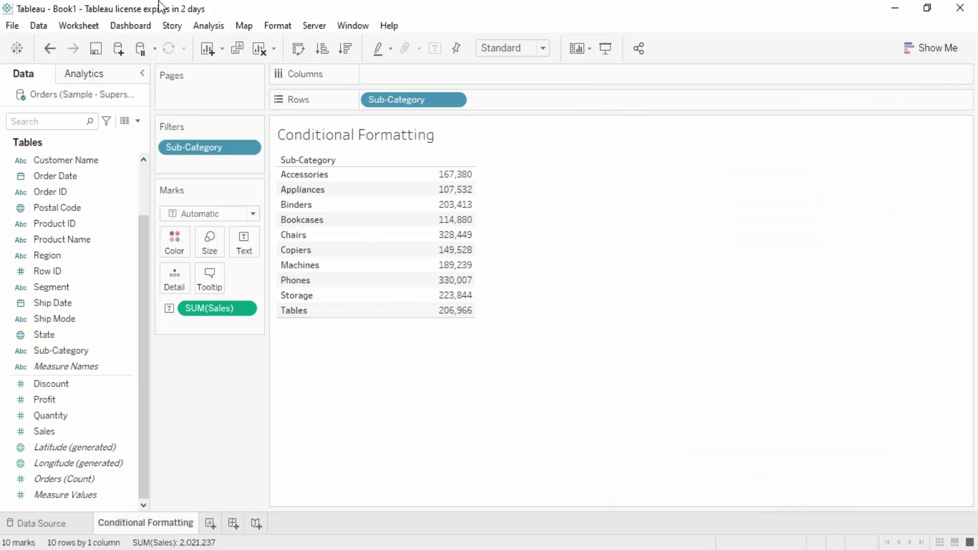
Show column grand totals and remove the Sub-Category filter so all 17 rows return
{"action": "left_click", "coordinate": [224, 26]}
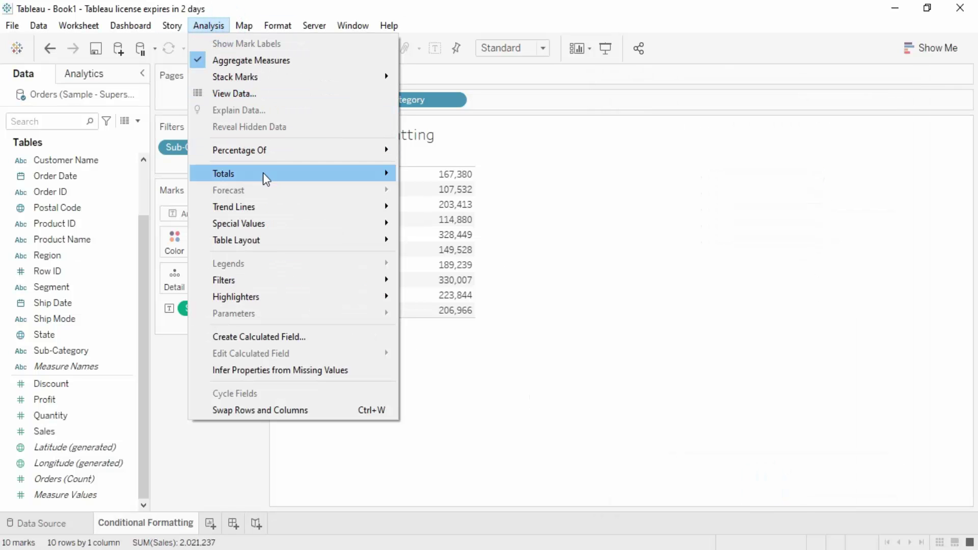
{"action": "mouse_move", "coordinate": [262, 175]}
{"action": "left_click", "coordinate": [457, 193]}
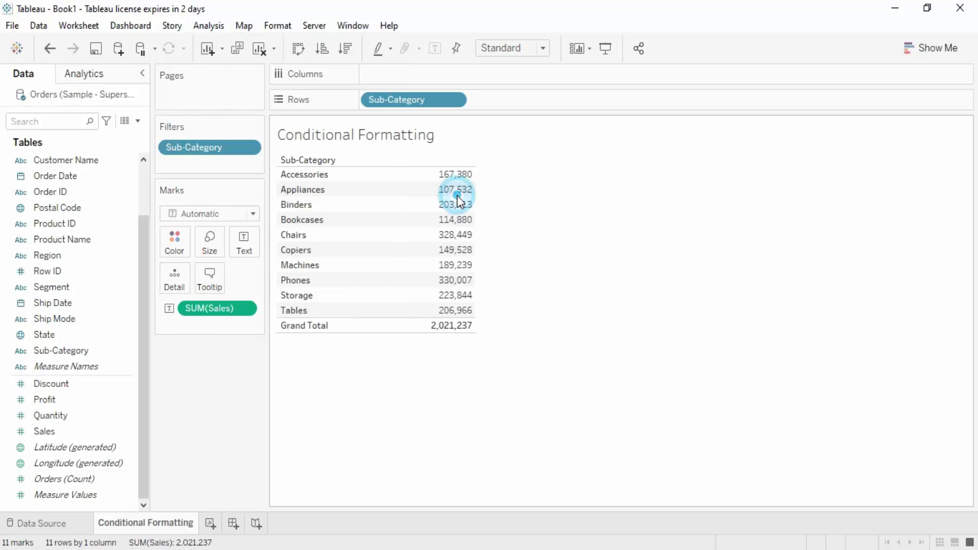
{"action": "mouse_move", "coordinate": [416, 334]}
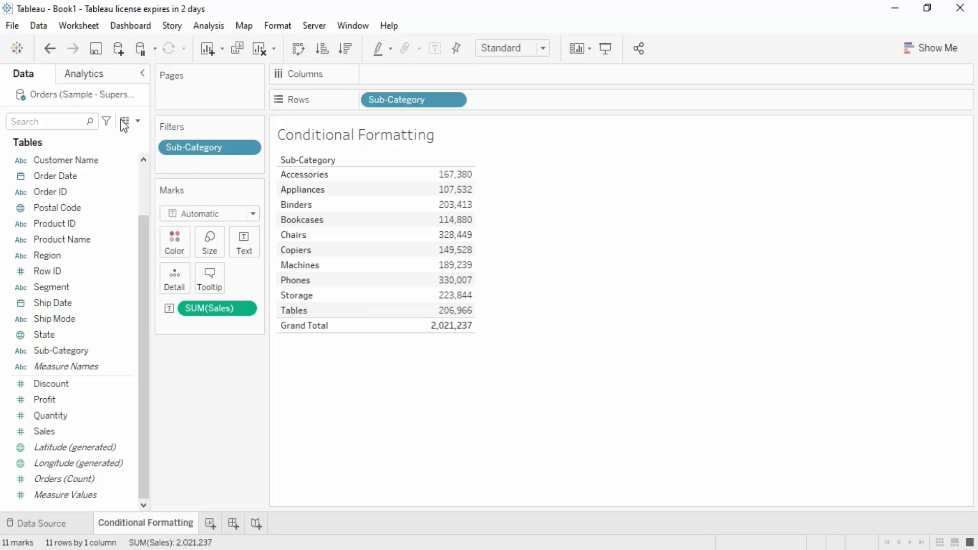
{"action": "left_click_drag", "start_coordinate": [207, 146], "coordinate": [178, 460]}
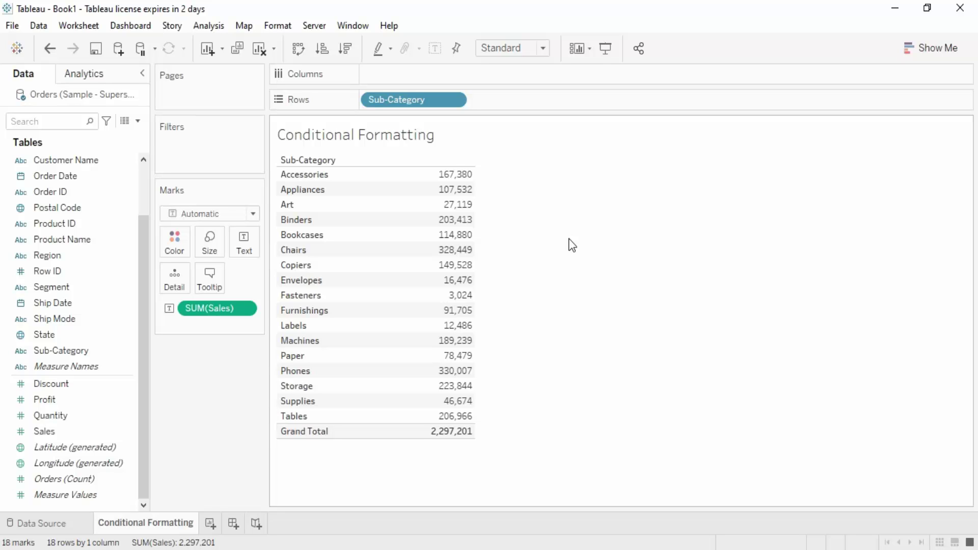
Start a new calculated field from Sales and name it Index
{"action": "left_click", "coordinate": [105, 434]}
{"action": "right_click", "coordinate": [105, 436]}
{"action": "mouse_move", "coordinate": [157, 238]}
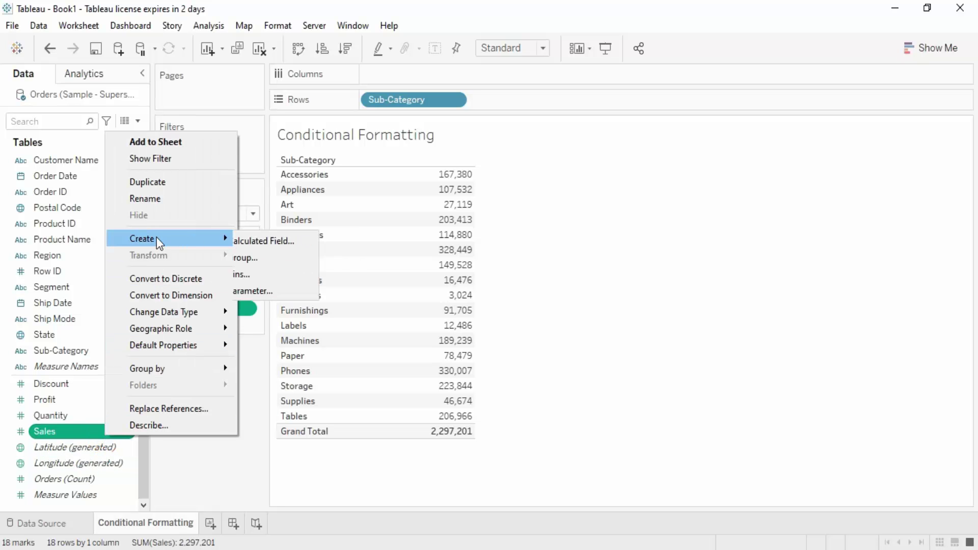
{"action": "left_click", "coordinate": [288, 242]}
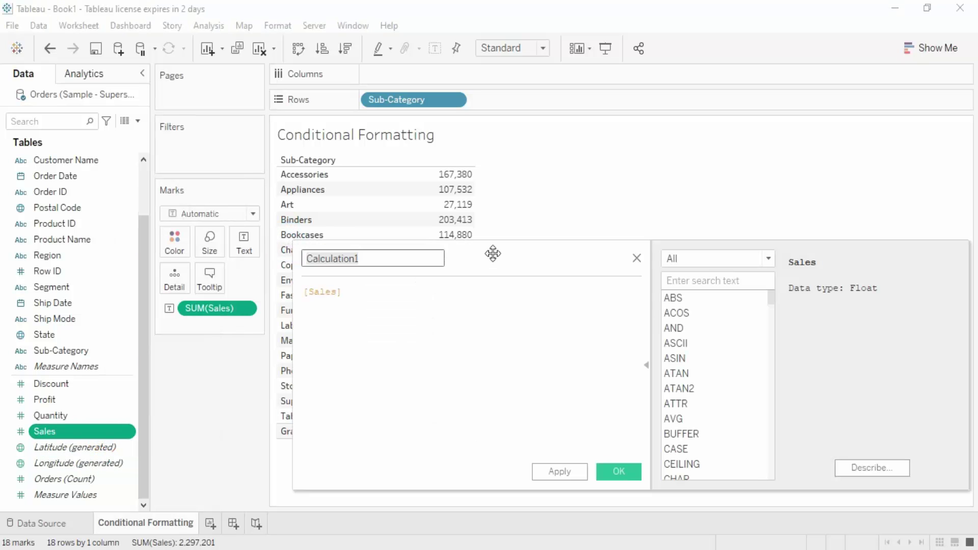
{"action": "left_click_drag", "start_coordinate": [493, 254], "coordinate": [671, 218]}
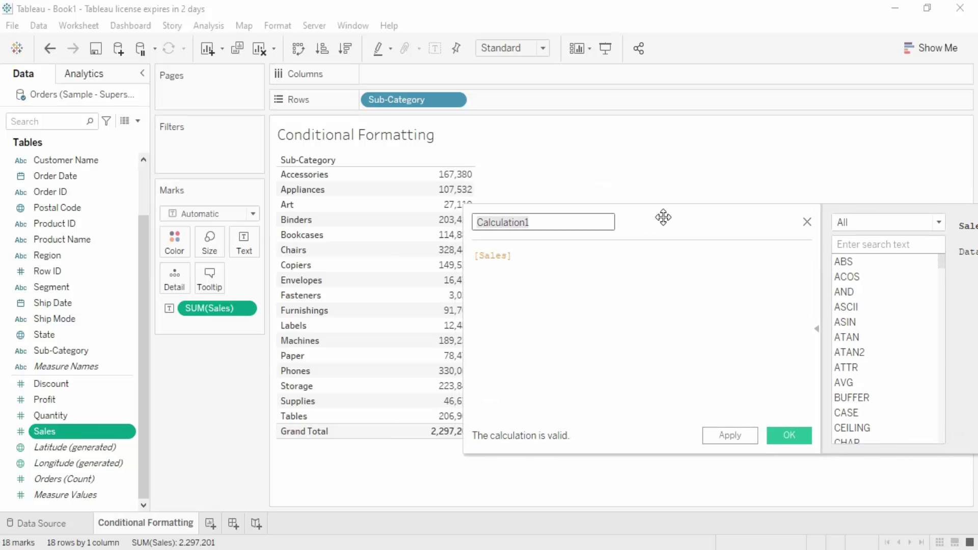
{"action": "left_click", "coordinate": [816, 329]}
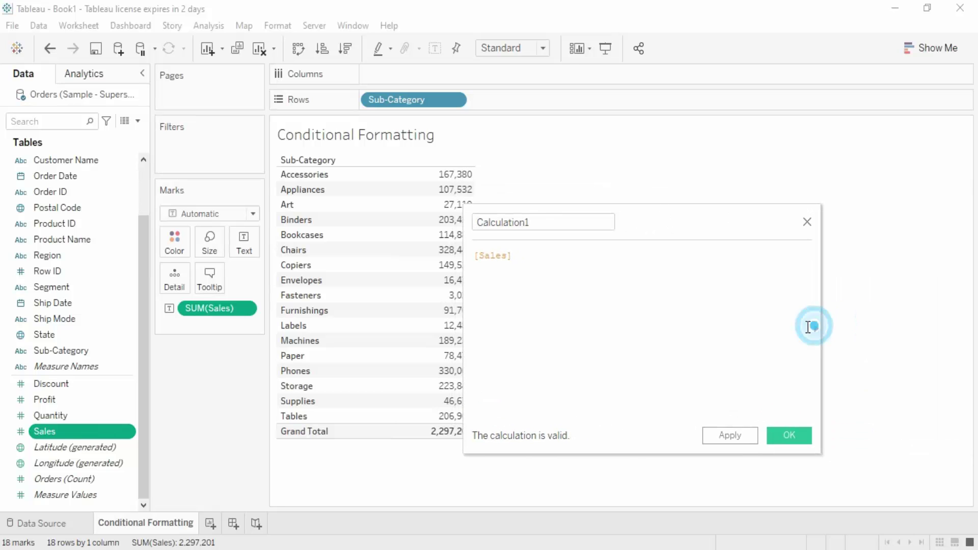
{"action": "double_click", "coordinate": [548, 227]}
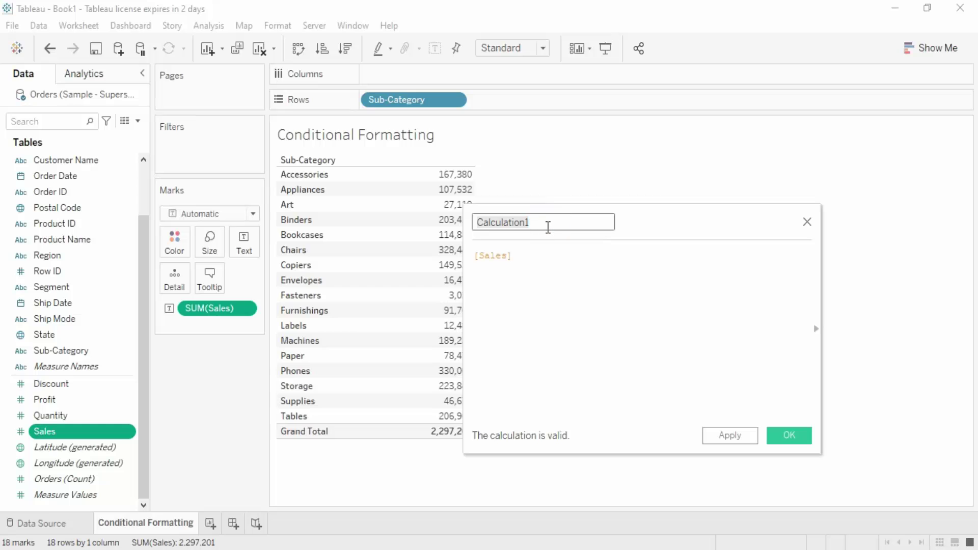
{"action": "key", "text": "BackSpace"}
{"action": "type", "text": "Index"}
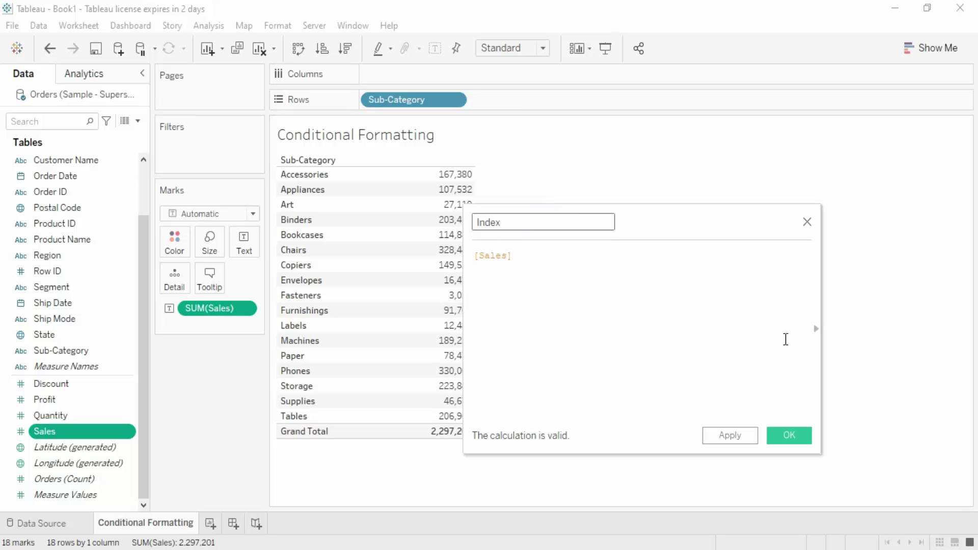
Set the Index formula to just INDEX() and save the field
{"action": "left_click", "coordinate": [816, 329]}
{"action": "left_click", "coordinate": [863, 246]}
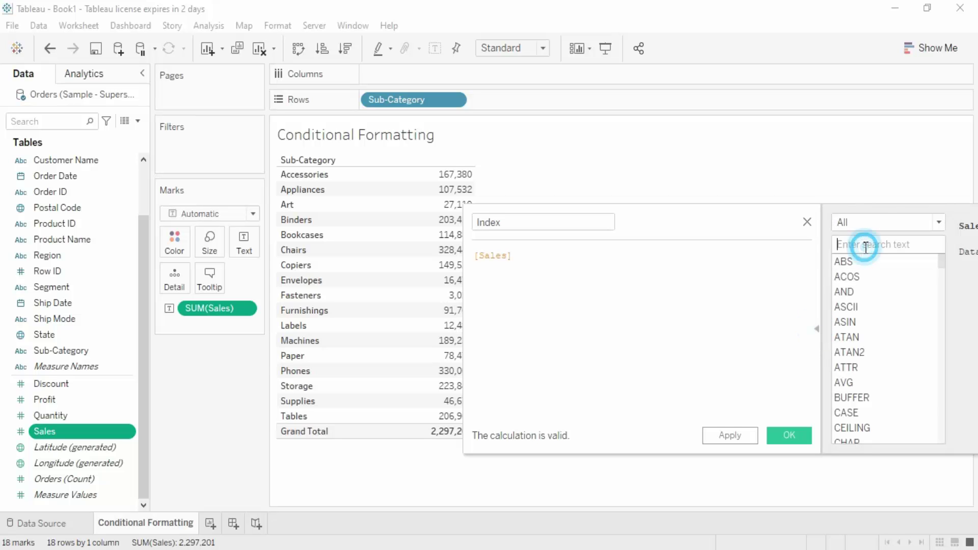
{"action": "type", "text": "index"}
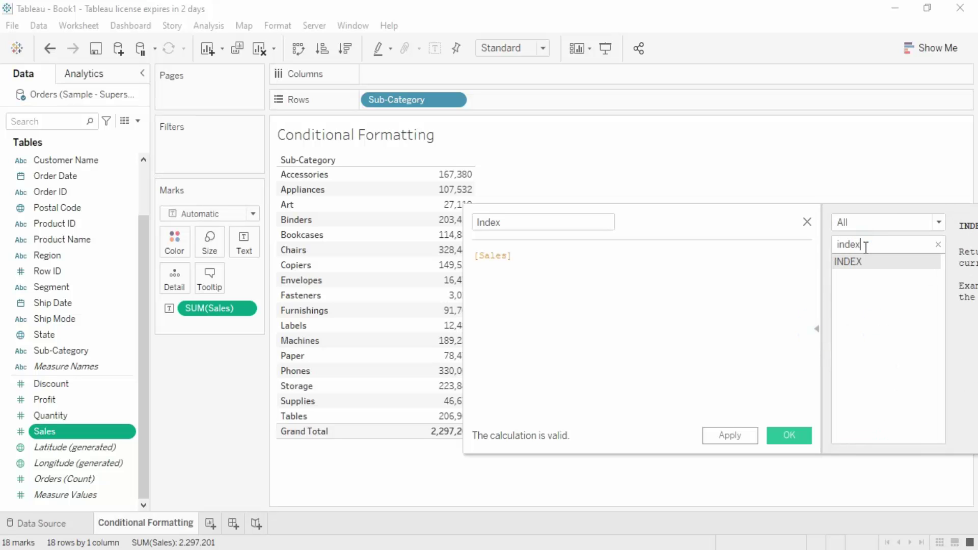
{"action": "left_click_drag", "start_coordinate": [754, 213], "coordinate": [443, 206]}
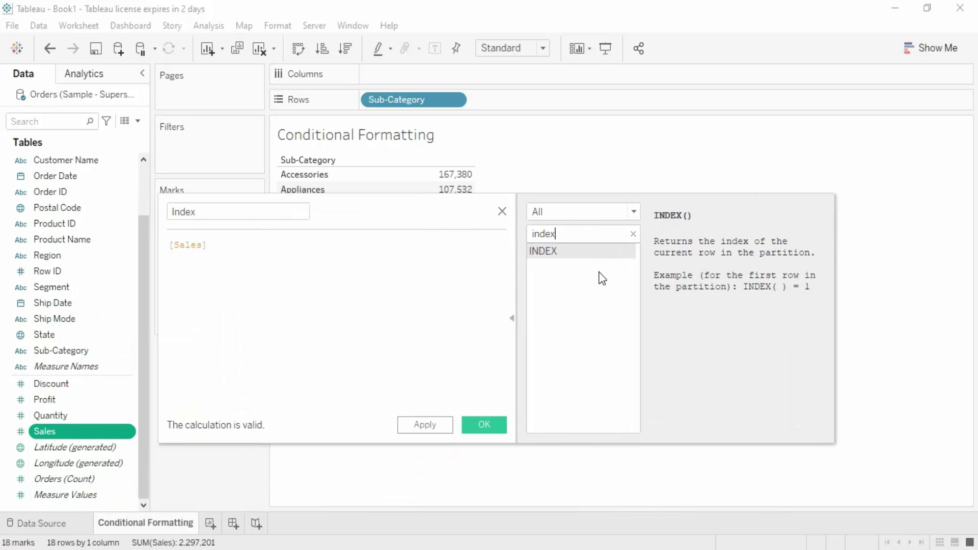
{"action": "double_click", "coordinate": [574, 251]}
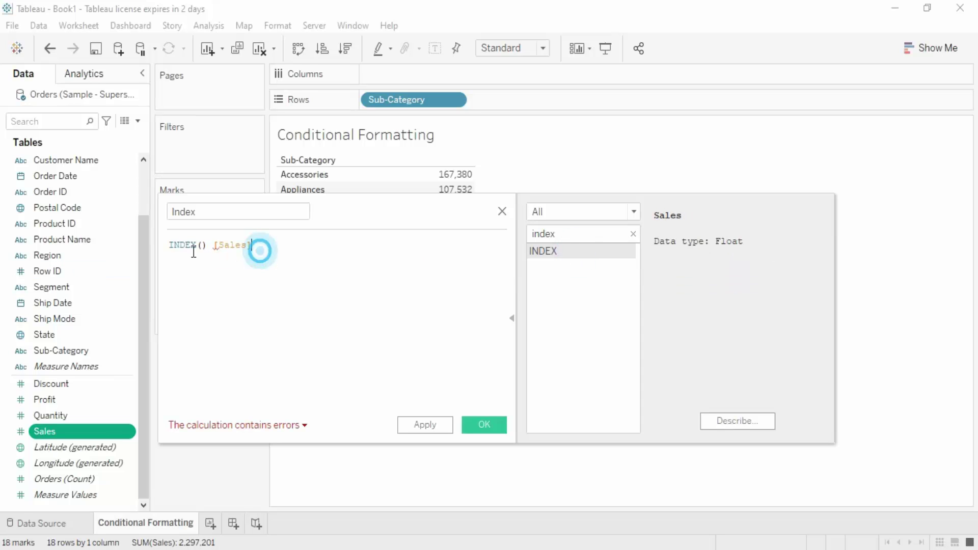
{"action": "left_click_drag", "start_coordinate": [252, 246], "coordinate": [216, 248]}
{"action": "key", "text": "BackSpace"}
{"action": "key", "text": "BackSpace"}
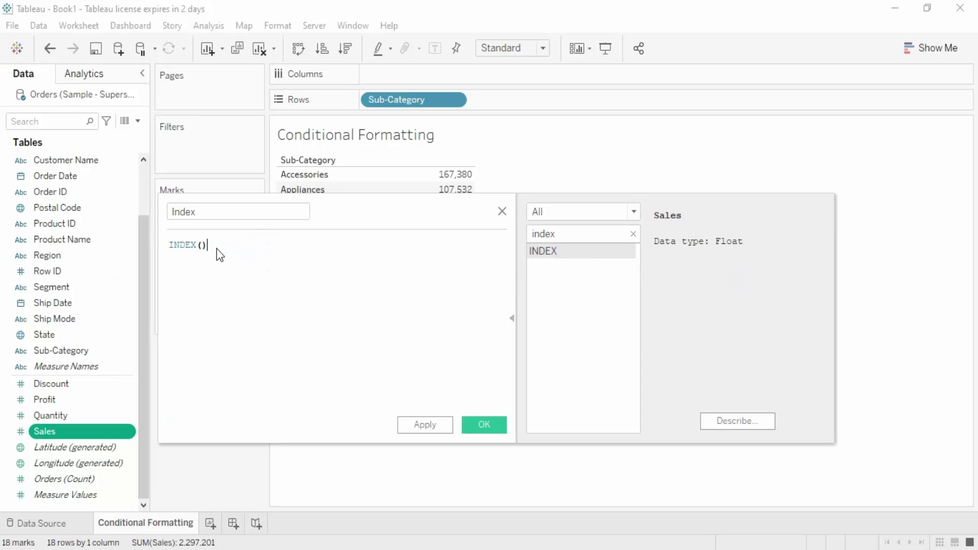
{"action": "left_click", "coordinate": [483, 425]}
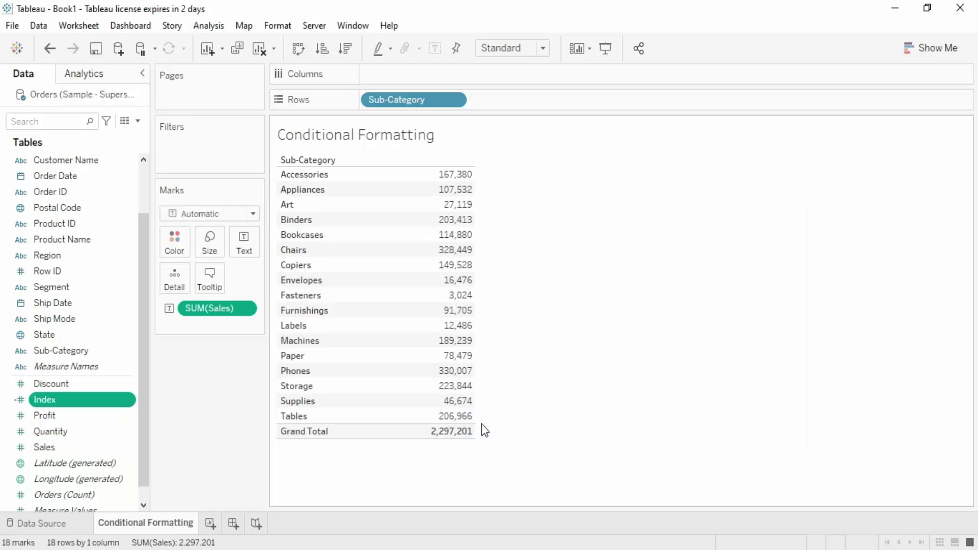
Undo adding Index to the table, then convert Index to a discrete field
{"action": "double_click", "coordinate": [49, 400]}
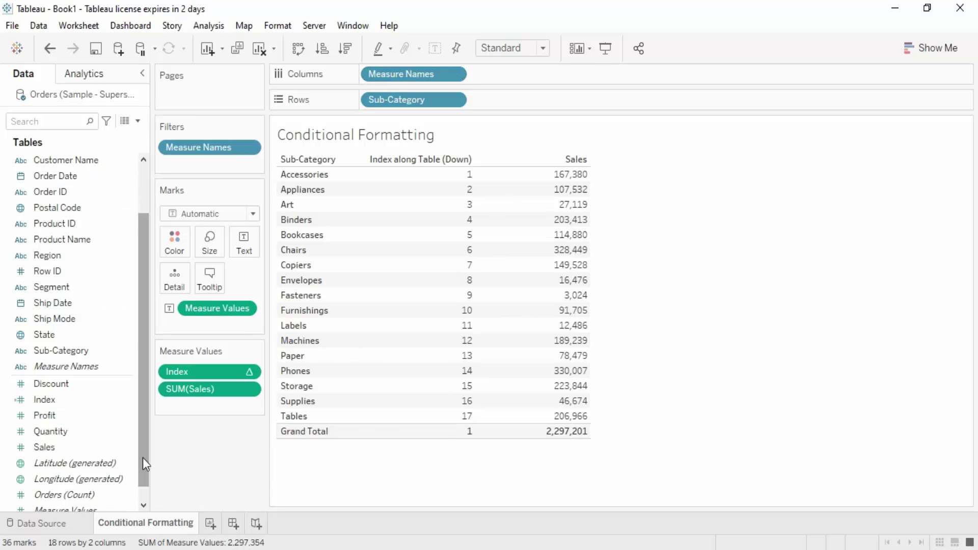
{"action": "key", "text": "ctrl+z"}
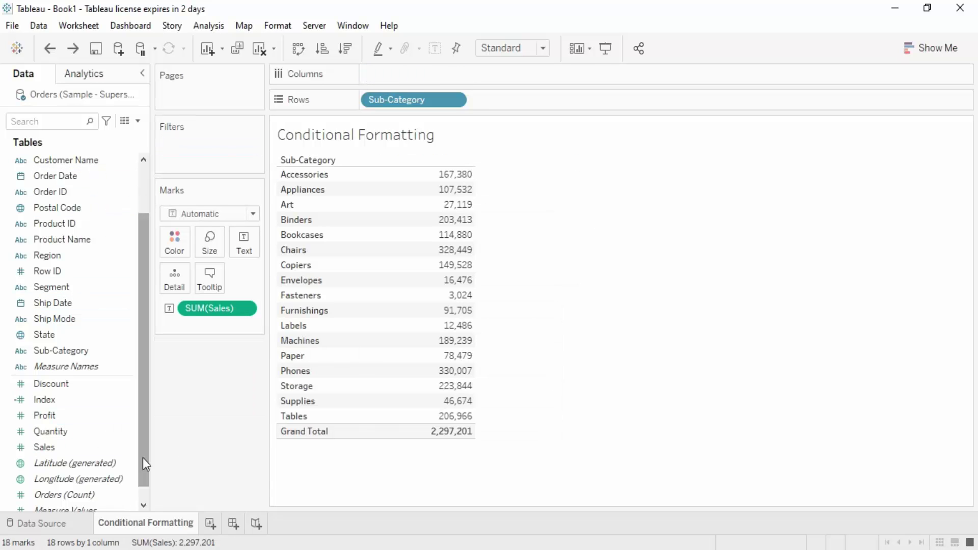
{"action": "right_click", "coordinate": [69, 399]}
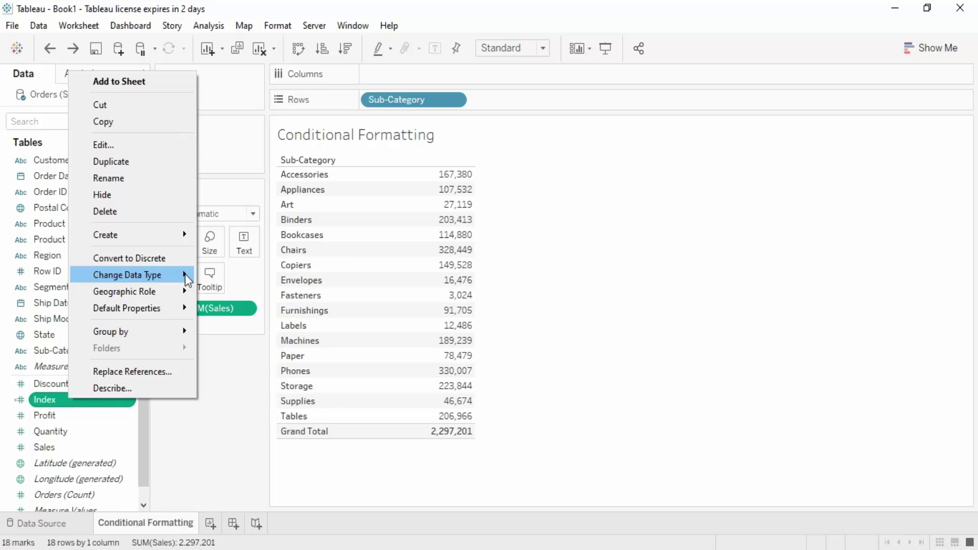
{"action": "left_click", "coordinate": [131, 259]}
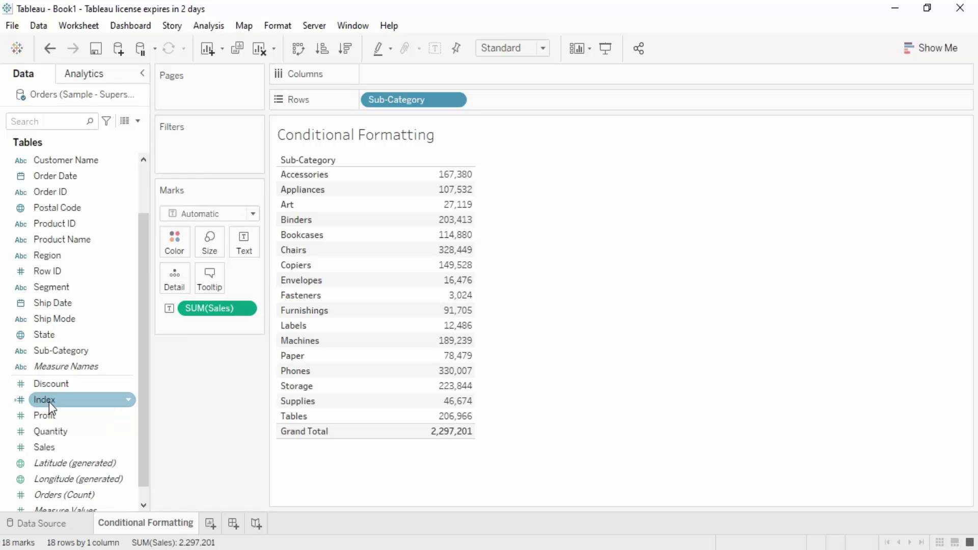
Place discrete Index before Sub-Category on Rows and sort sub-categories by Sales descending
{"action": "left_click_drag", "start_coordinate": [49, 402], "coordinate": [493, 98]}
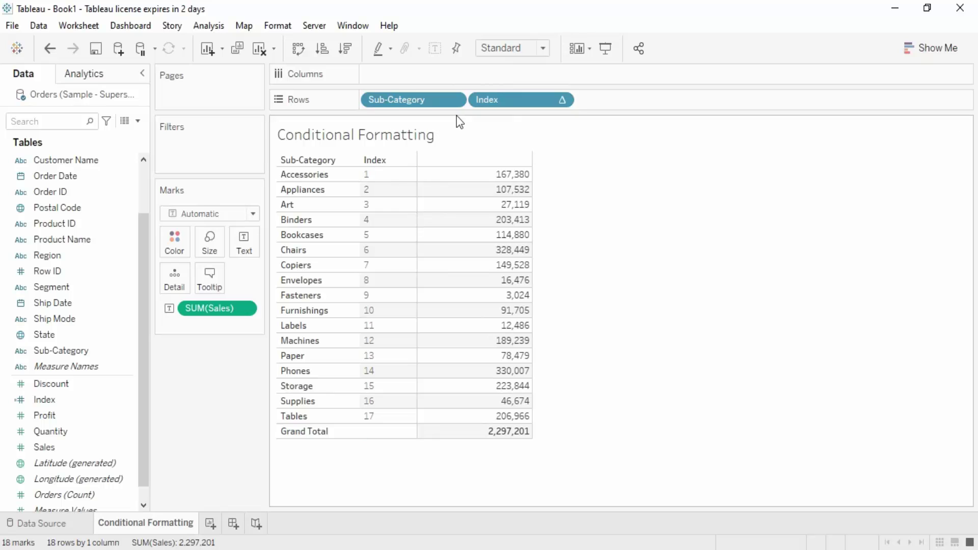
{"action": "left_click_drag", "start_coordinate": [387, 100], "coordinate": [637, 97]}
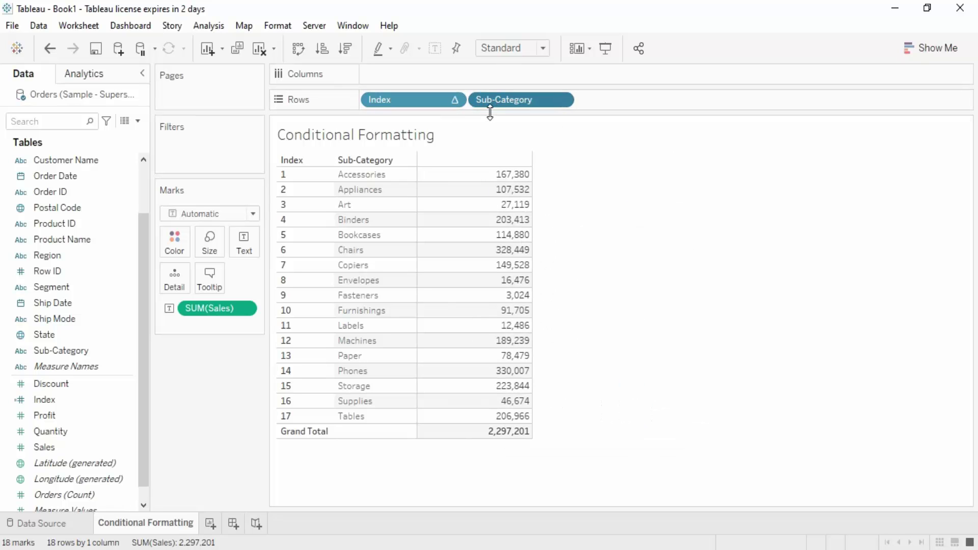
{"action": "left_click", "coordinate": [347, 49]}
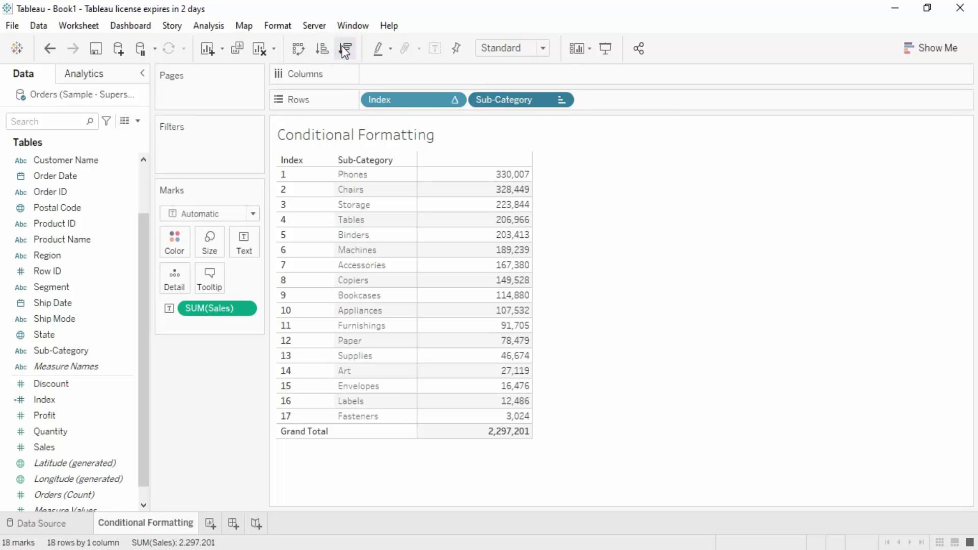
{"action": "mouse_move", "coordinate": [495, 396]}
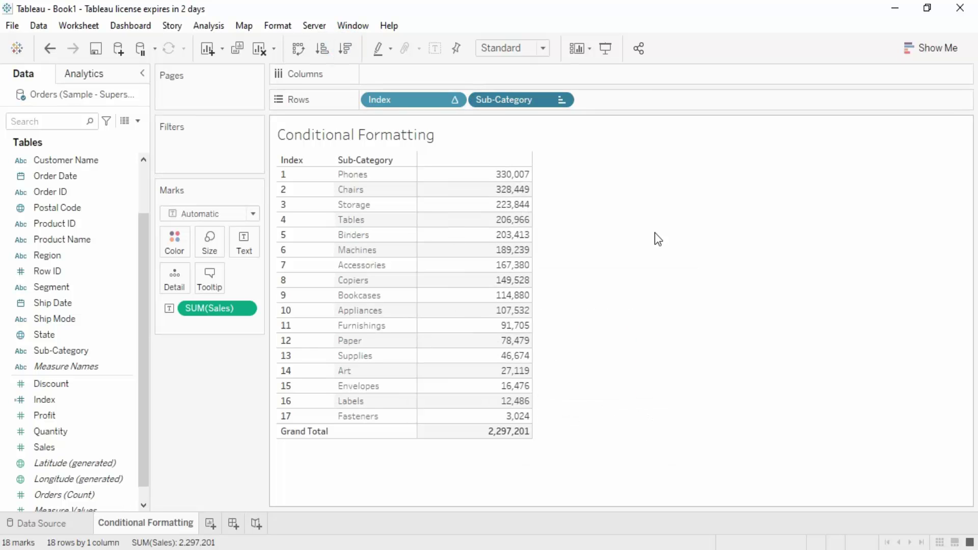
{"action": "mouse_move", "coordinate": [392, 182]}
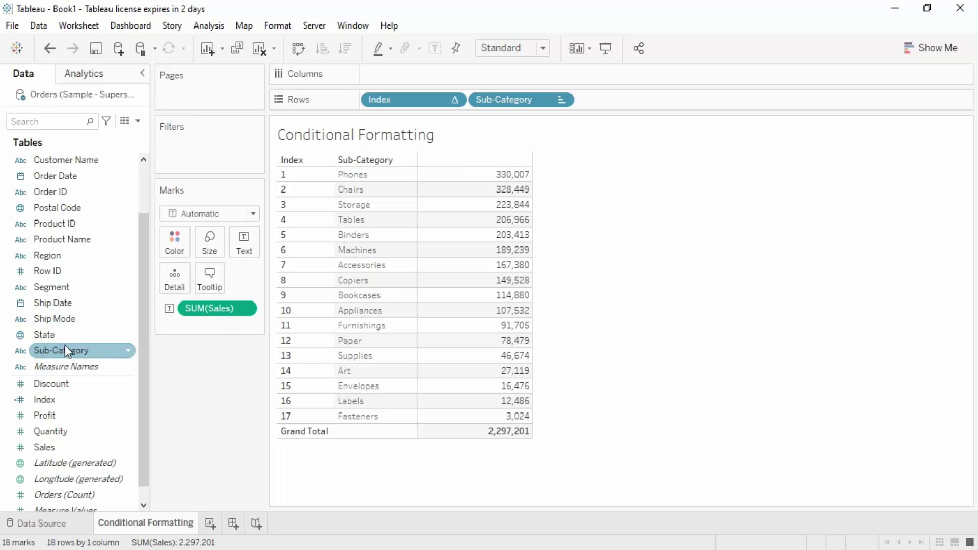
{"action": "left_click_drag", "start_coordinate": [65, 344], "coordinate": [187, 135]}
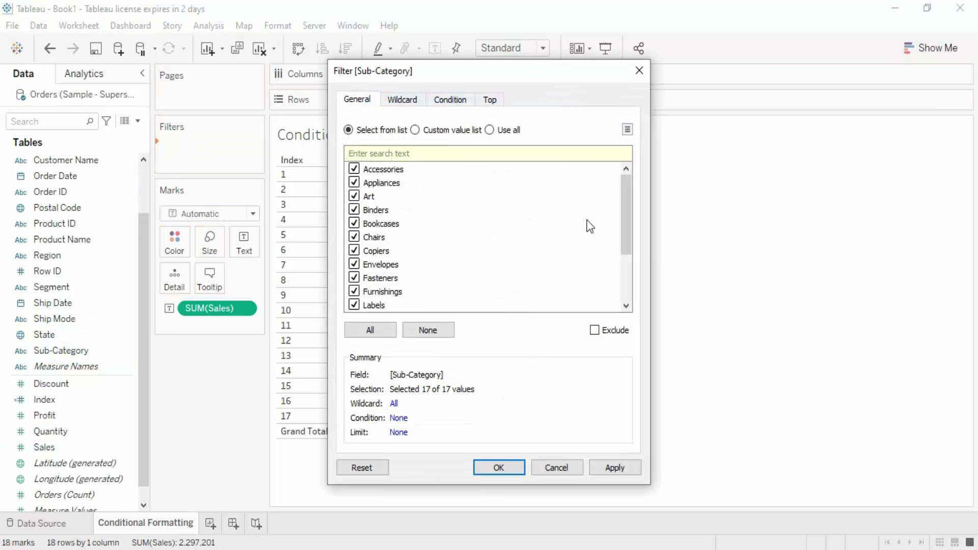
{"action": "left_click", "coordinate": [499, 98]}
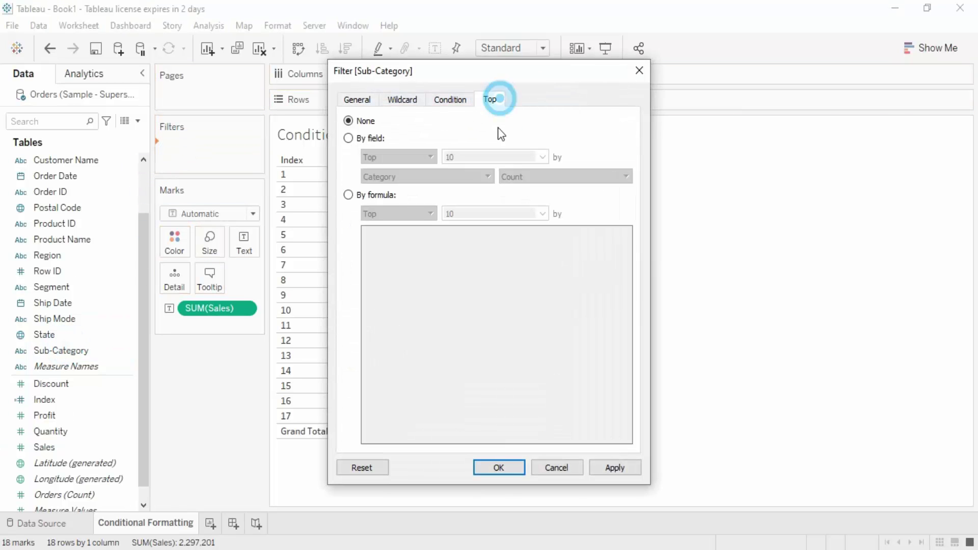
{"action": "left_click", "coordinate": [349, 137]}
{"action": "double_click", "coordinate": [524, 156]}
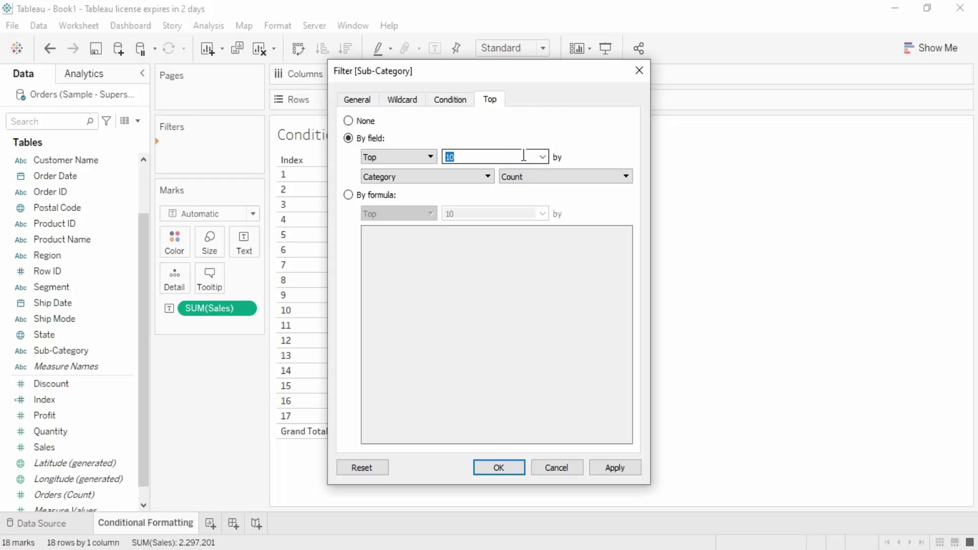
{"action": "type", "text": "5"}
{"action": "left_click", "coordinate": [614, 468]}
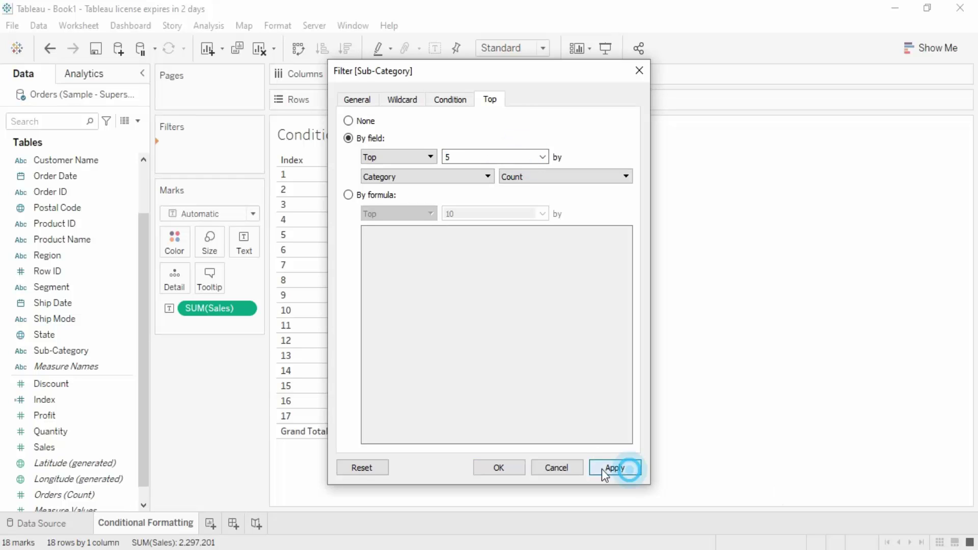
{"action": "left_click", "coordinate": [499, 468]}
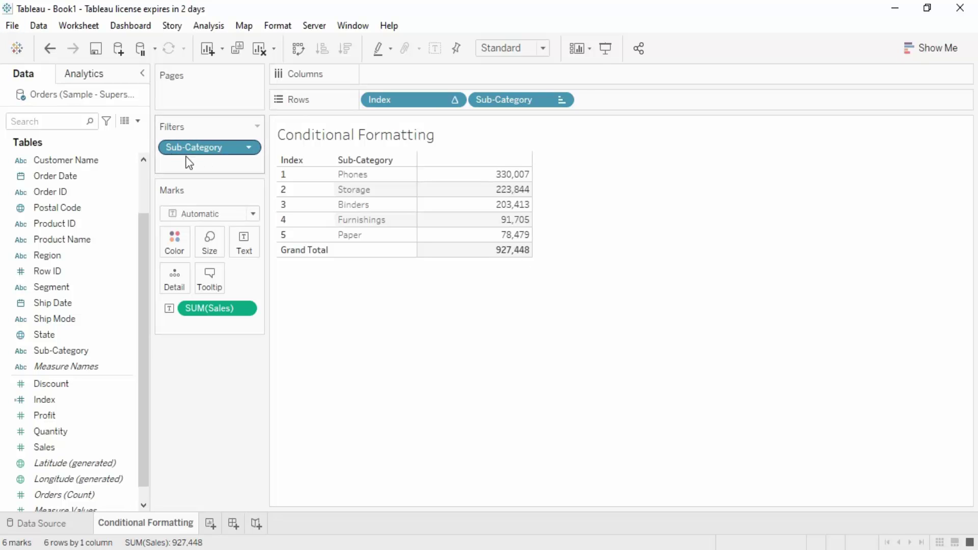
{"action": "left_click_drag", "start_coordinate": [203, 153], "coordinate": [223, 406]}
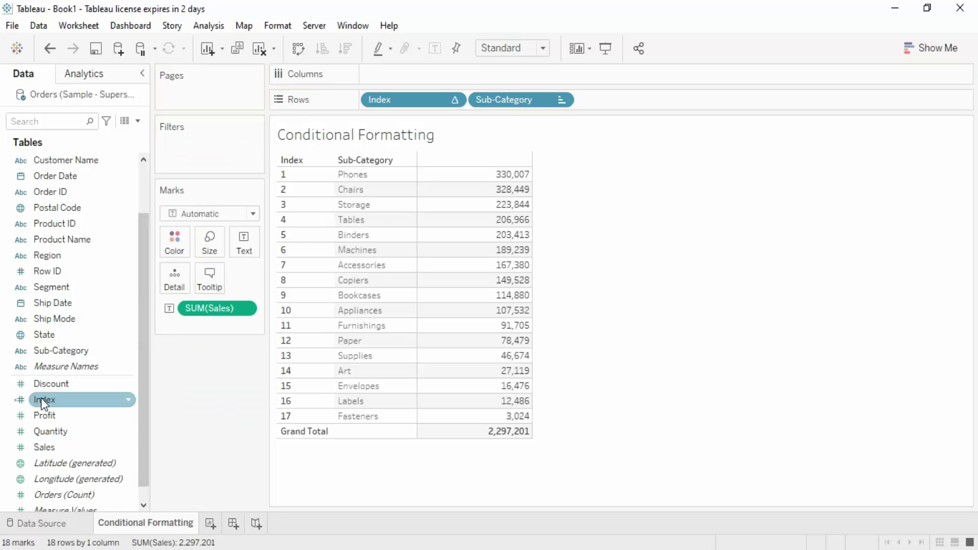
Create a new calculated field named Top 5
{"action": "right_click", "coordinate": [95, 418]}
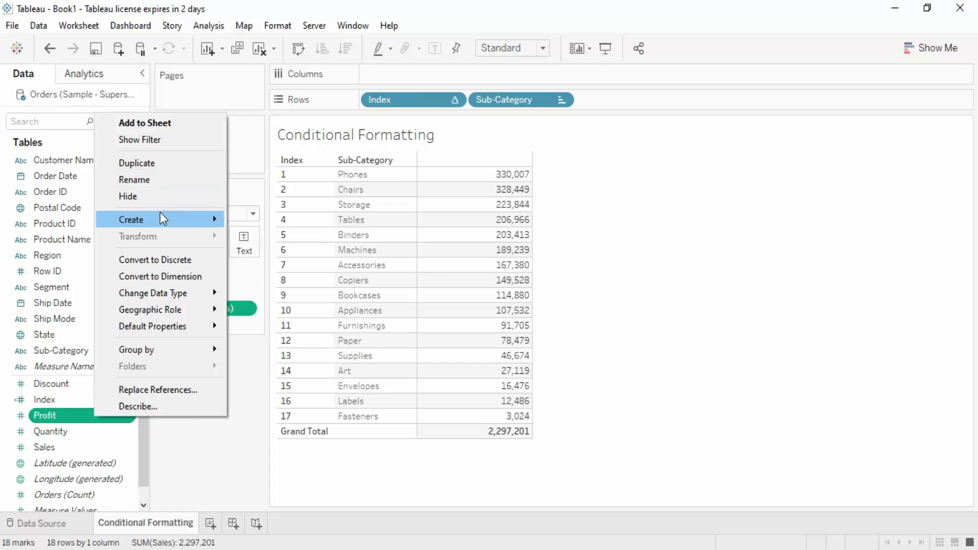
{"action": "mouse_move", "coordinate": [160, 214]}
{"action": "left_click", "coordinate": [230, 222]}
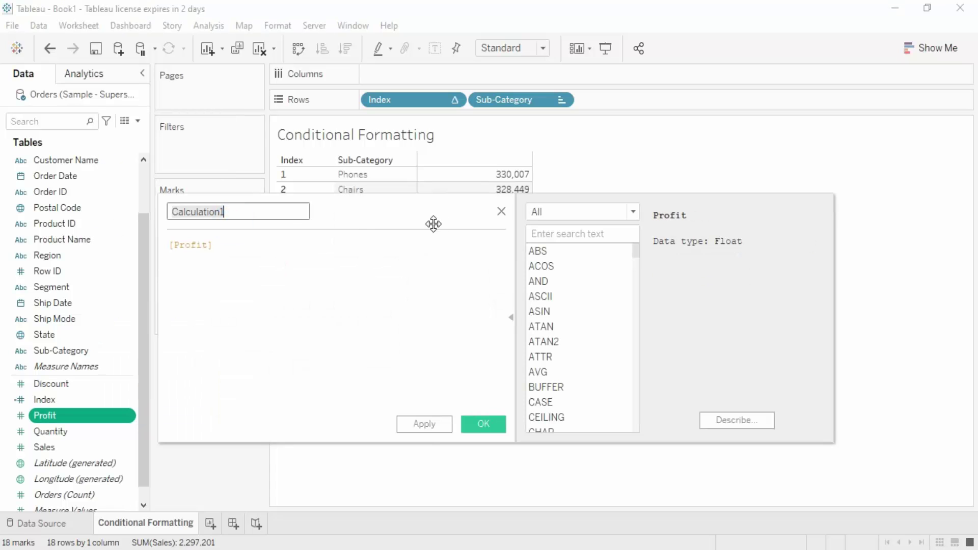
{"action": "left_click_drag", "start_coordinate": [395, 206], "coordinate": [483, 214]}
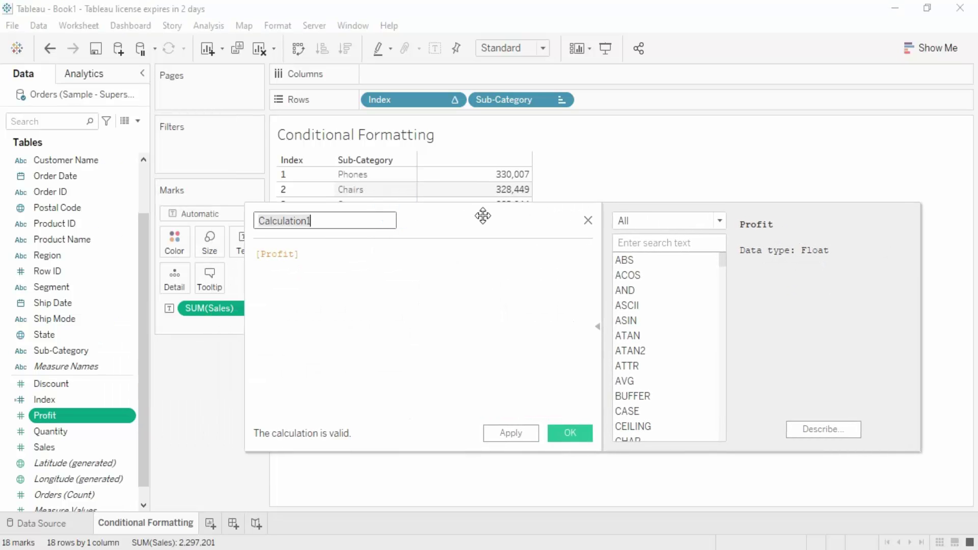
{"action": "type", "text": "Top"}
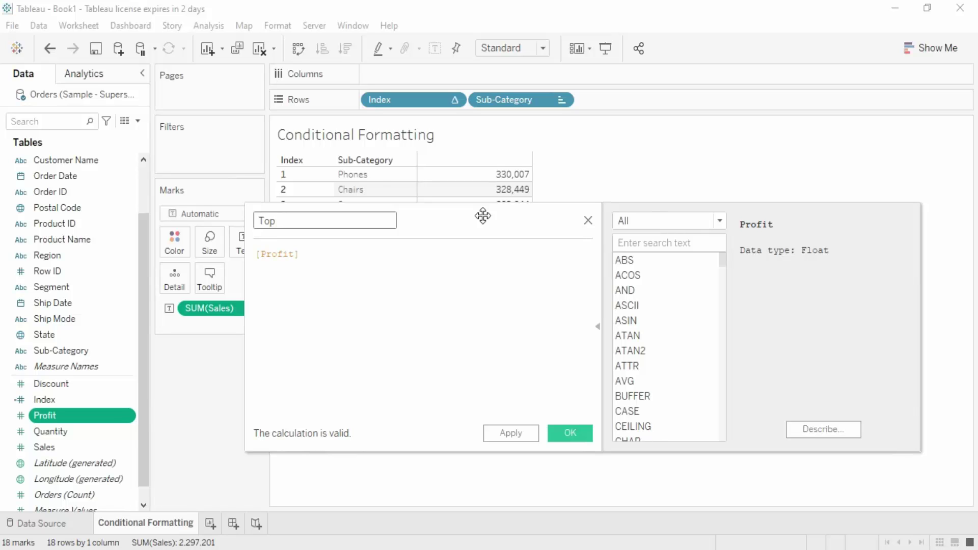
{"action": "type", "text": " 5"}
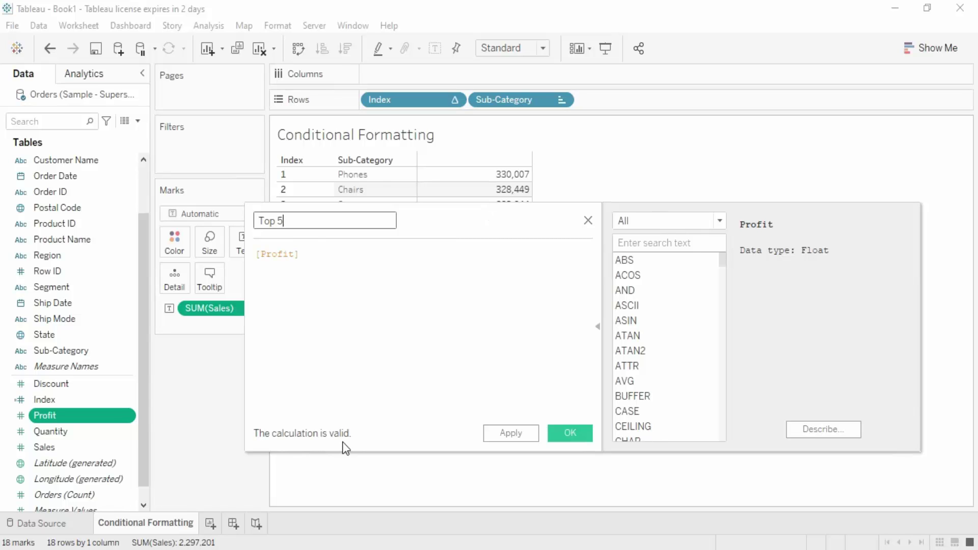
Define Top 5 as [Index] <= 5, apply it and save the field
{"action": "double_click", "coordinate": [302, 255]}
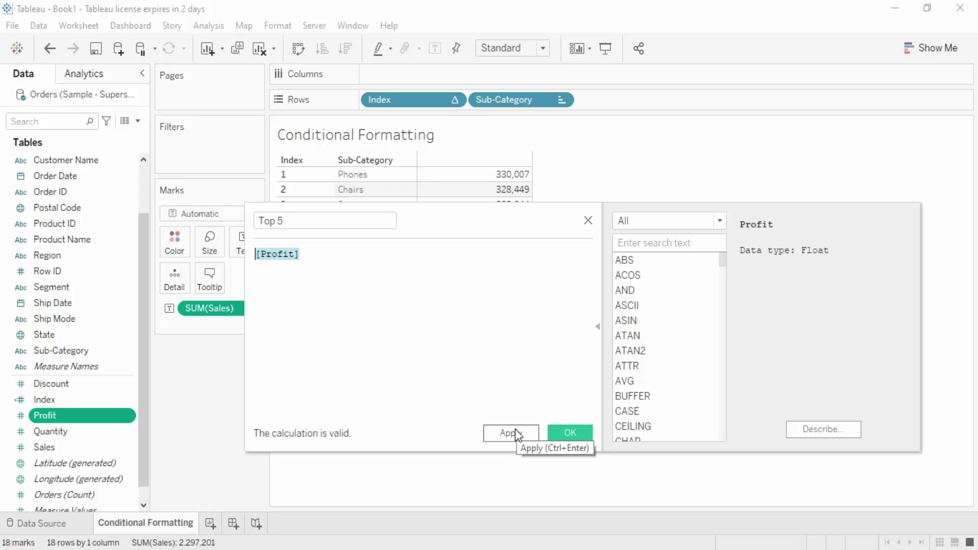
{"action": "type", "text": "Index"}
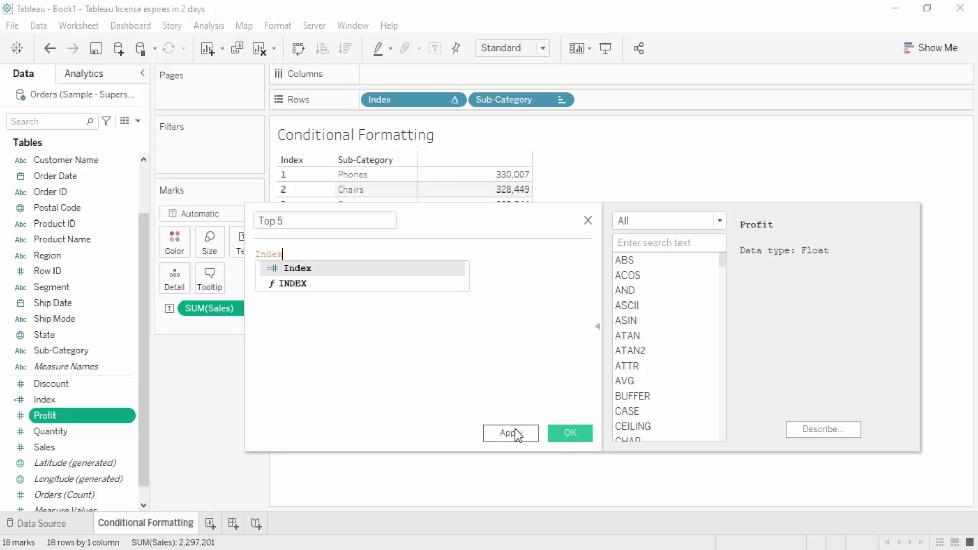
{"action": "key", "text": "Return"}
{"action": "type", "text": "<= 5"}
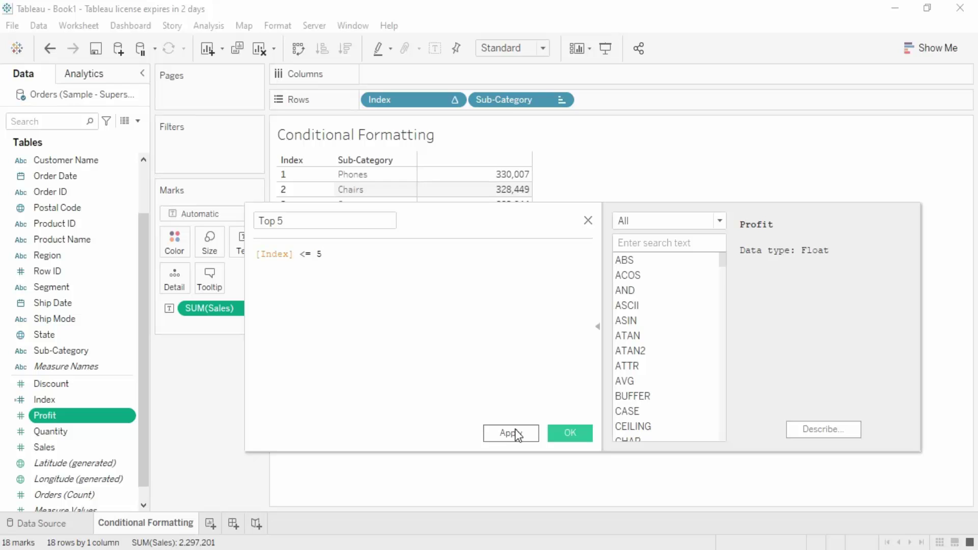
{"action": "left_click", "coordinate": [515, 432]}
{"action": "left_click_drag", "start_coordinate": [479, 216], "coordinate": [495, 289]}
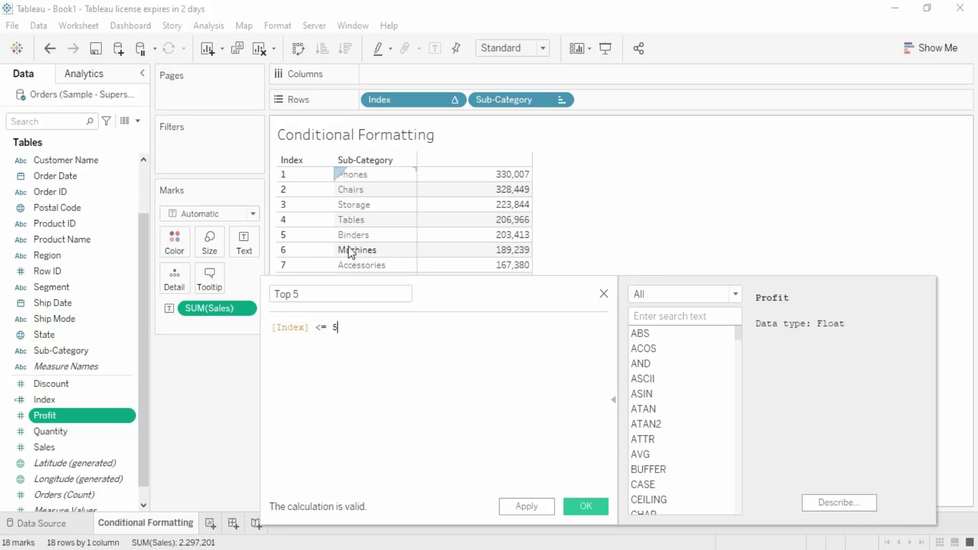
{"action": "mouse_move", "coordinate": [496, 242]}
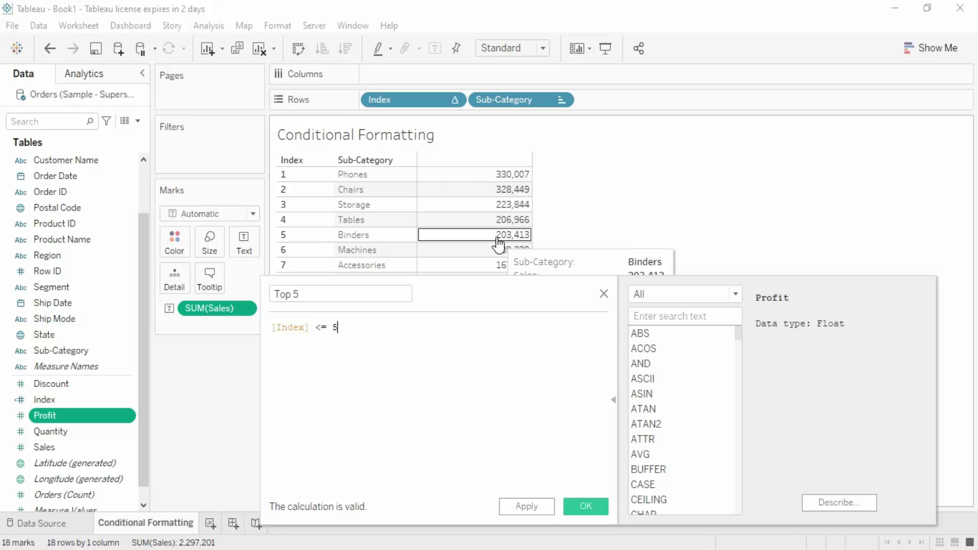
{"action": "left_click", "coordinate": [528, 507]}
{"action": "left_click", "coordinate": [583, 507]}
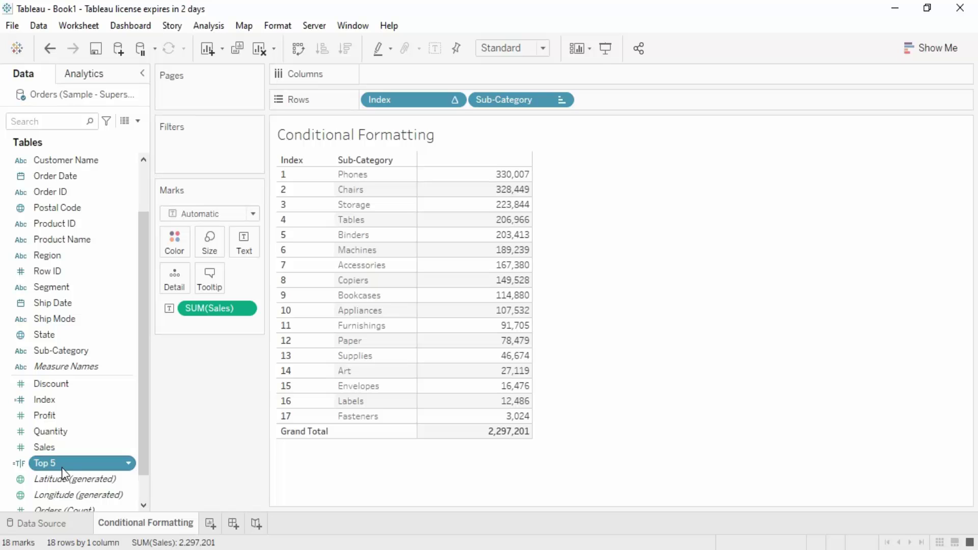
Put Top 5 on Color so the five highest sales values show orange
{"action": "left_click_drag", "start_coordinate": [62, 467], "coordinate": [175, 241]}
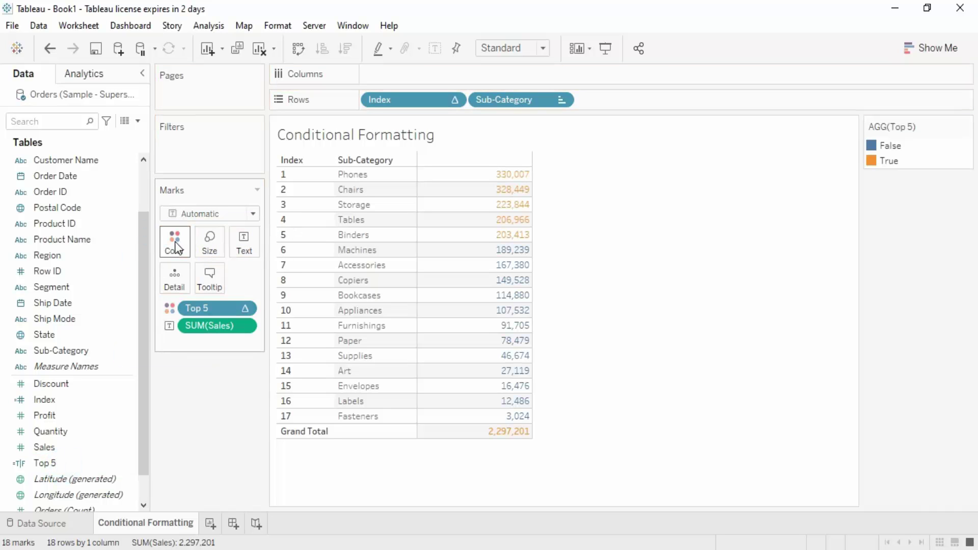
{"action": "mouse_move", "coordinate": [522, 244]}
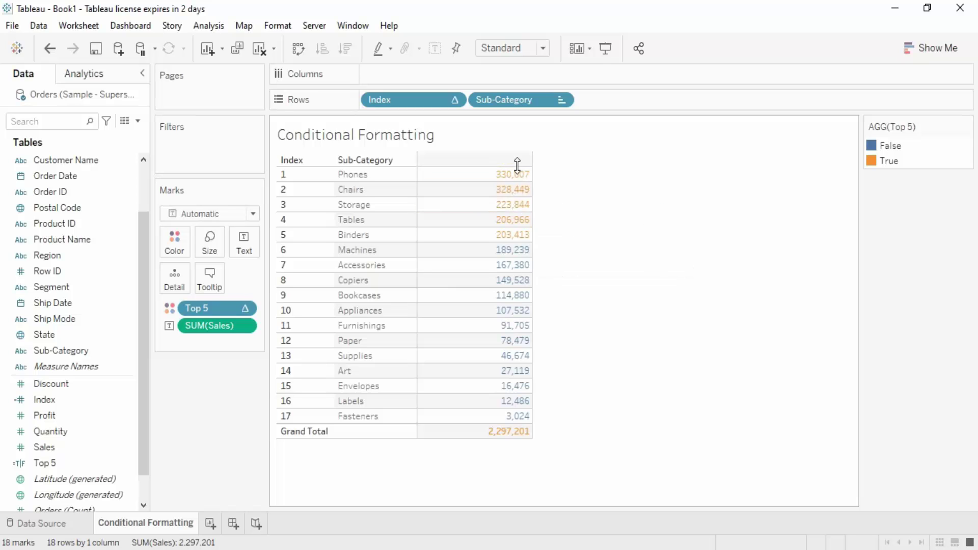
{"action": "mouse_move", "coordinate": [432, 432]}
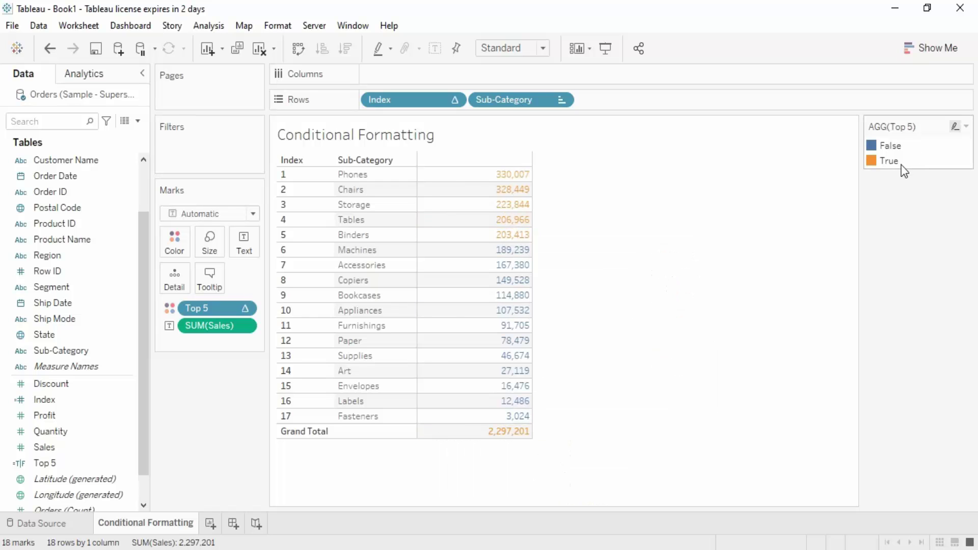
Exclude the False (non-top-five) rows using the Top 5 legend
{"action": "left_click", "coordinate": [878, 145]}
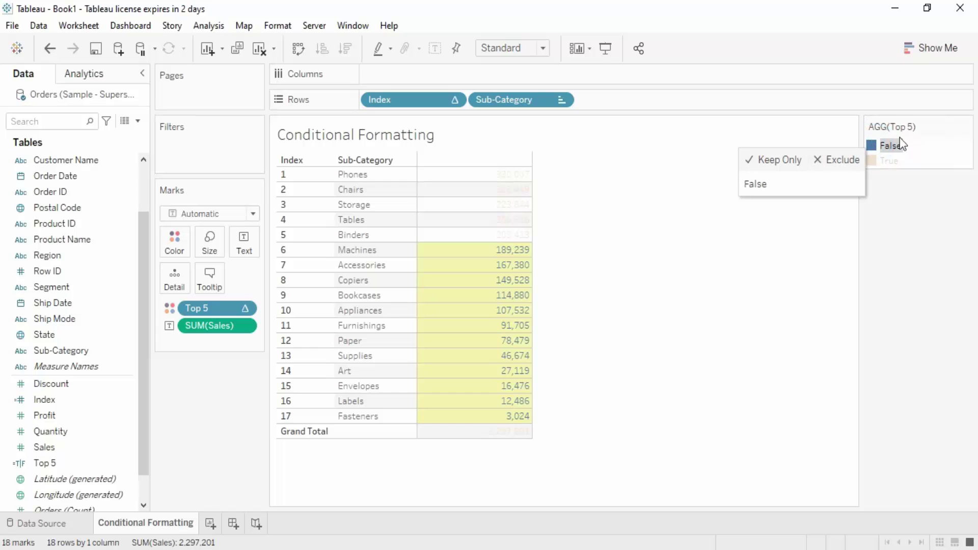
{"action": "left_click", "coordinate": [871, 149]}
{"action": "left_click", "coordinate": [870, 149]}
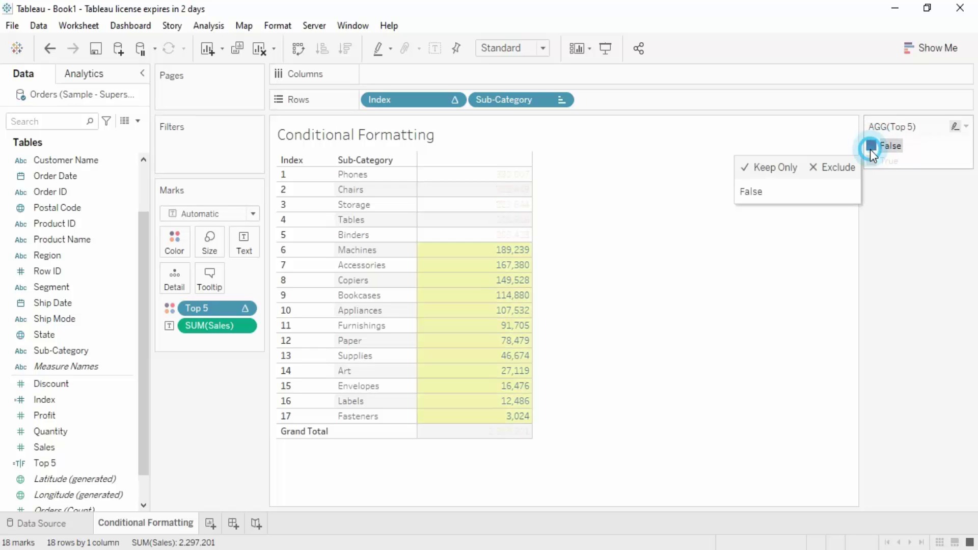
{"action": "left_click", "coordinate": [833, 168]}
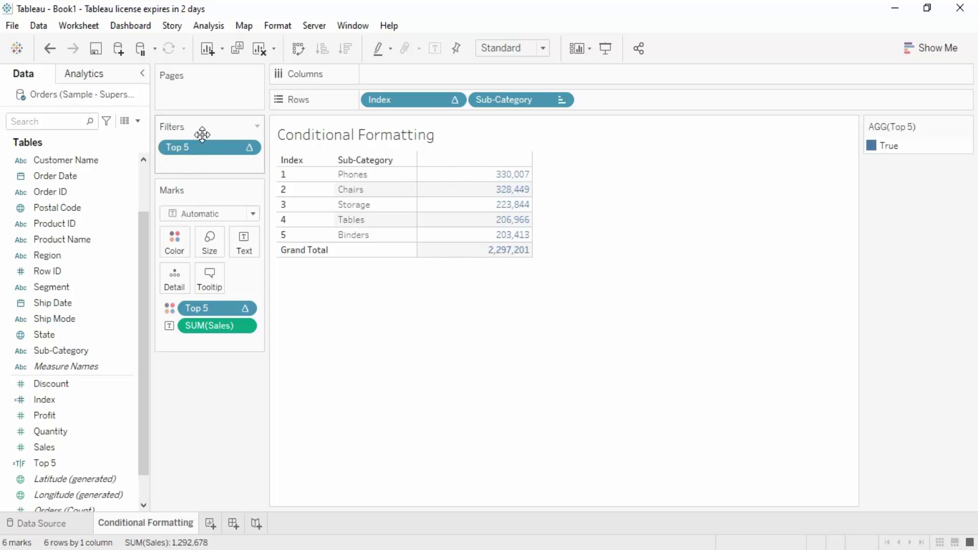
Remove the Top 5 filter so all 17 rows show, and open the Top 5 colour editor
{"action": "left_click_drag", "start_coordinate": [204, 147], "coordinate": [224, 485]}
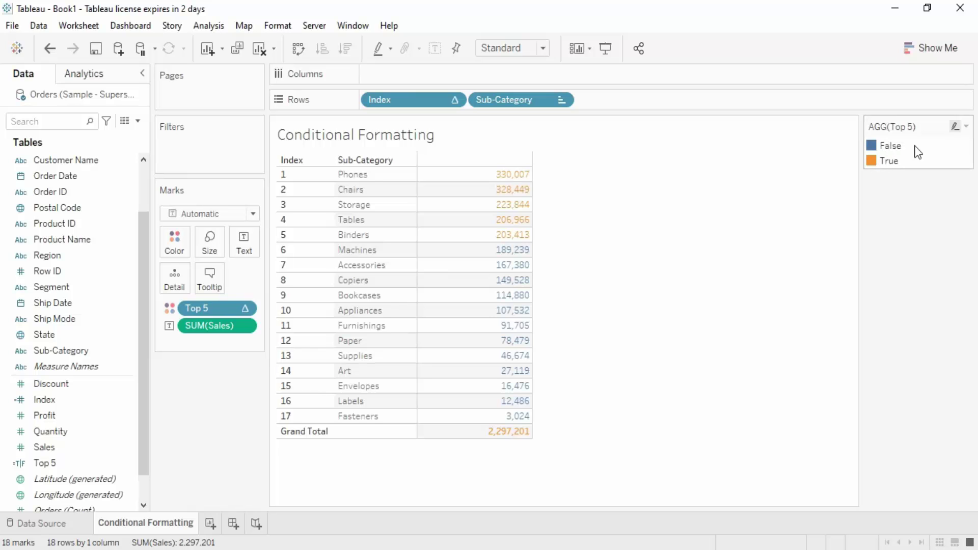
{"action": "left_click", "coordinate": [183, 239]}
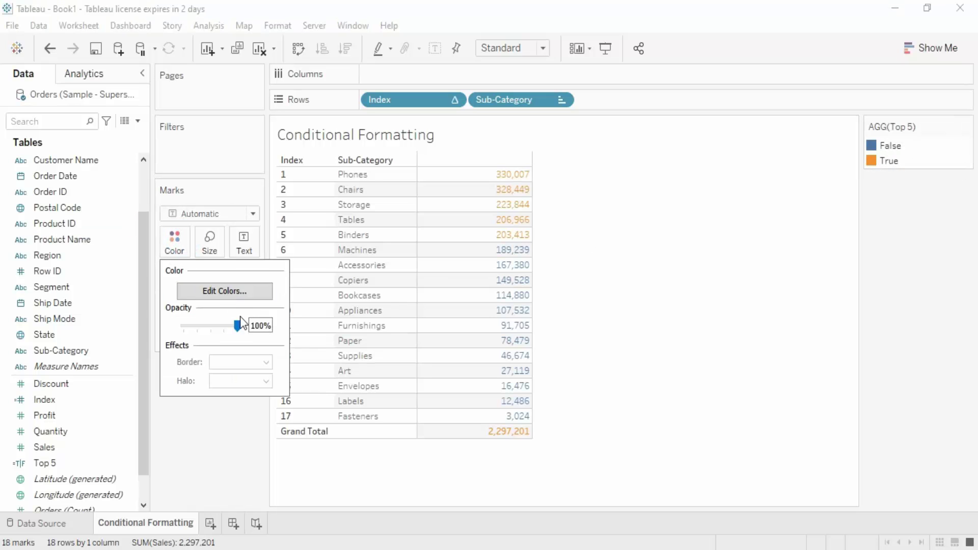
{"action": "left_click", "coordinate": [238, 286]}
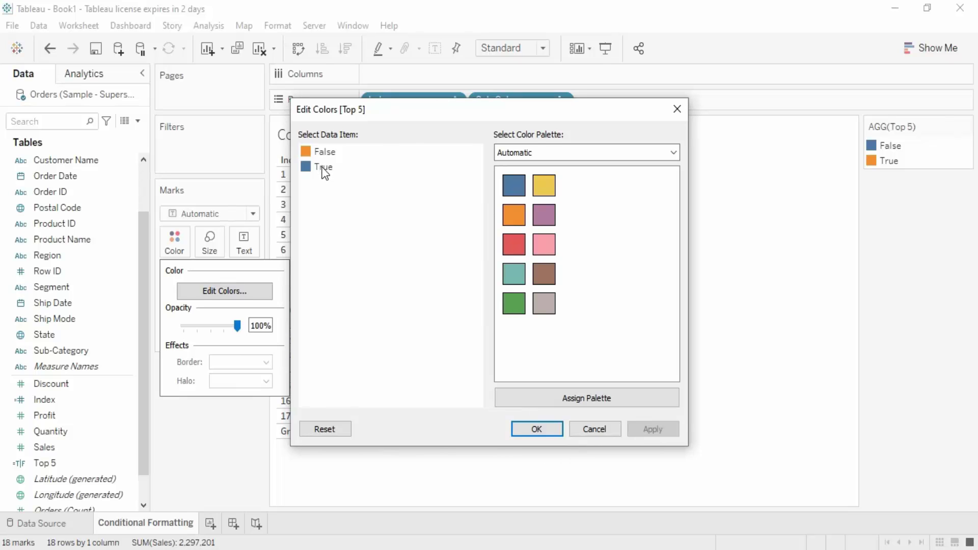
Colour Top 5 True values brown and False values yellow, then apply and confirm
{"action": "left_click", "coordinate": [547, 277]}
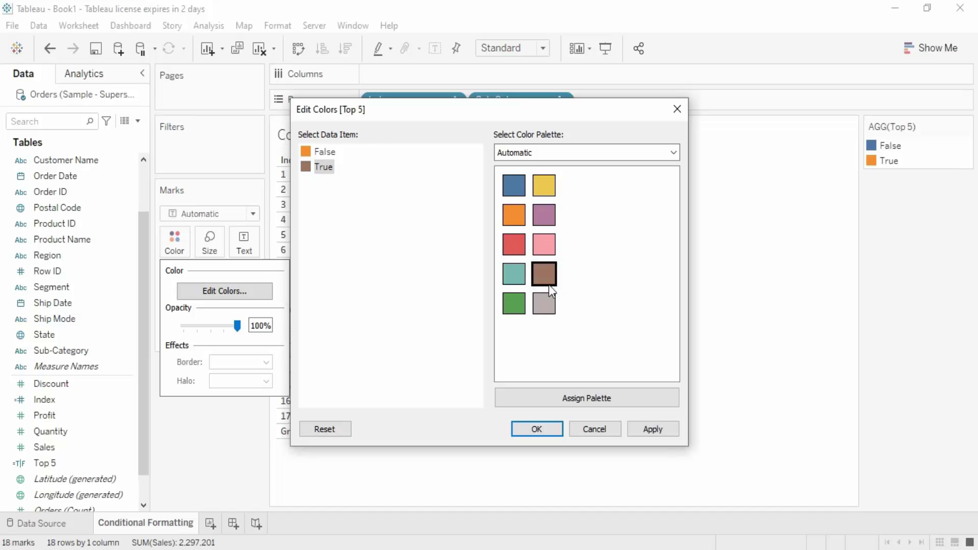
{"action": "left_click", "coordinate": [319, 152]}
{"action": "left_click", "coordinate": [544, 187]}
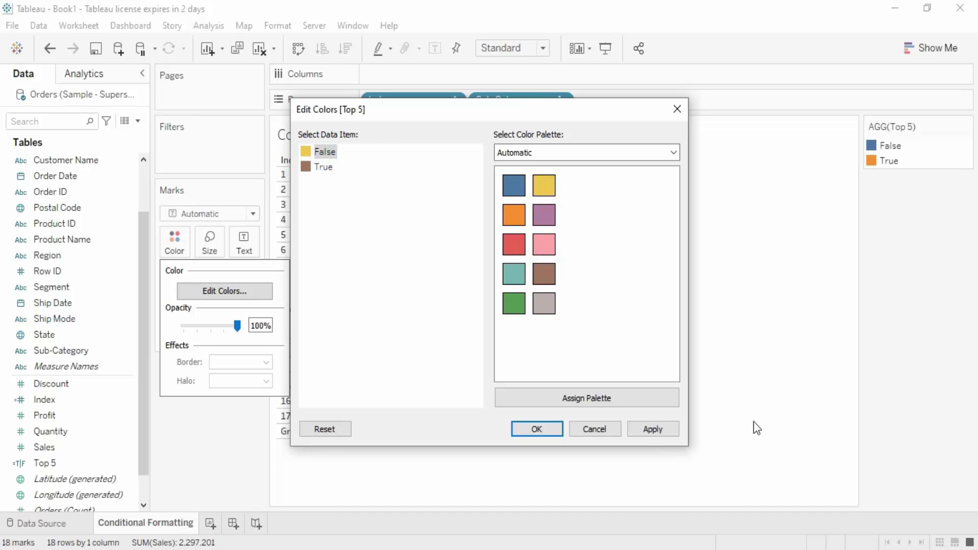
{"action": "left_click", "coordinate": [649, 432]}
{"action": "left_click", "coordinate": [532, 434]}
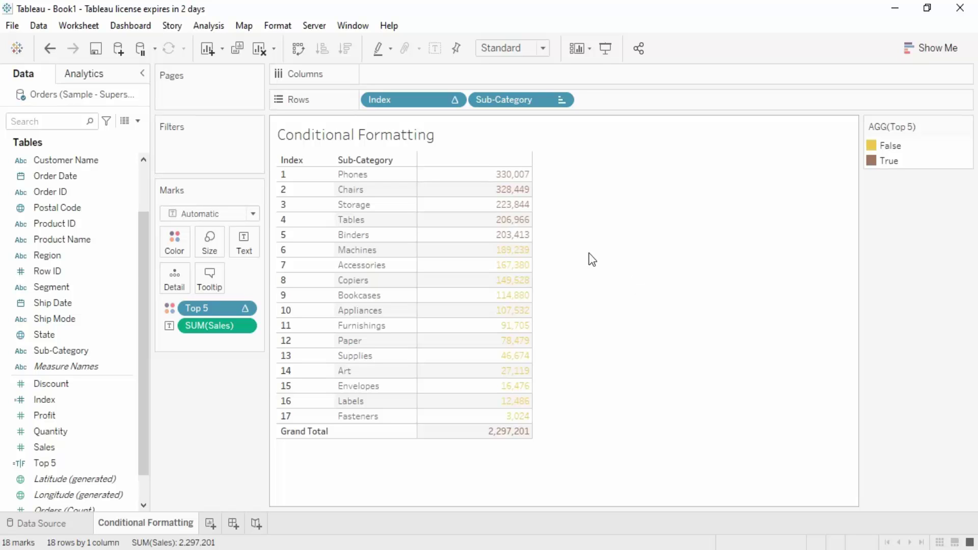
Centre the sales numbers horizontally and vertically in the Text settings
{"action": "left_click", "coordinate": [245, 244]}
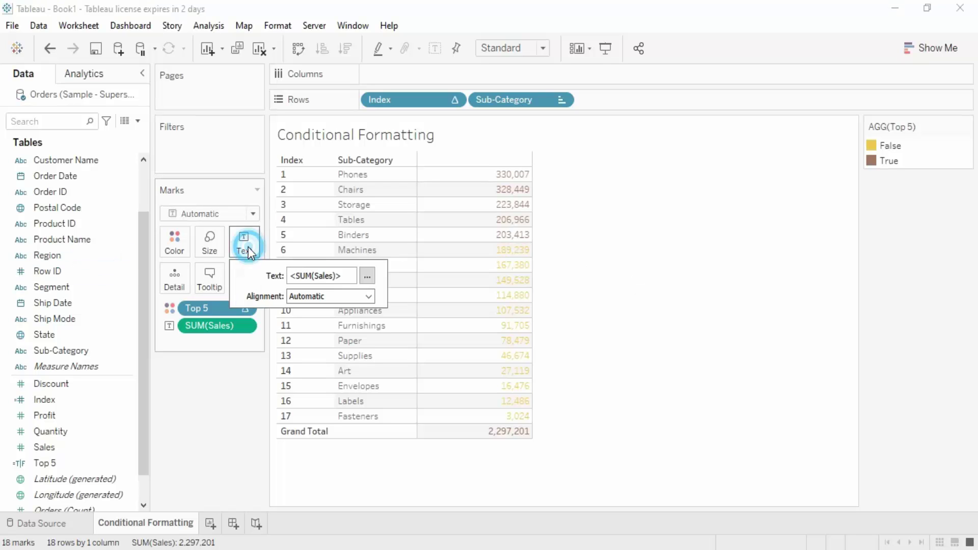
{"action": "left_click", "coordinate": [368, 297]}
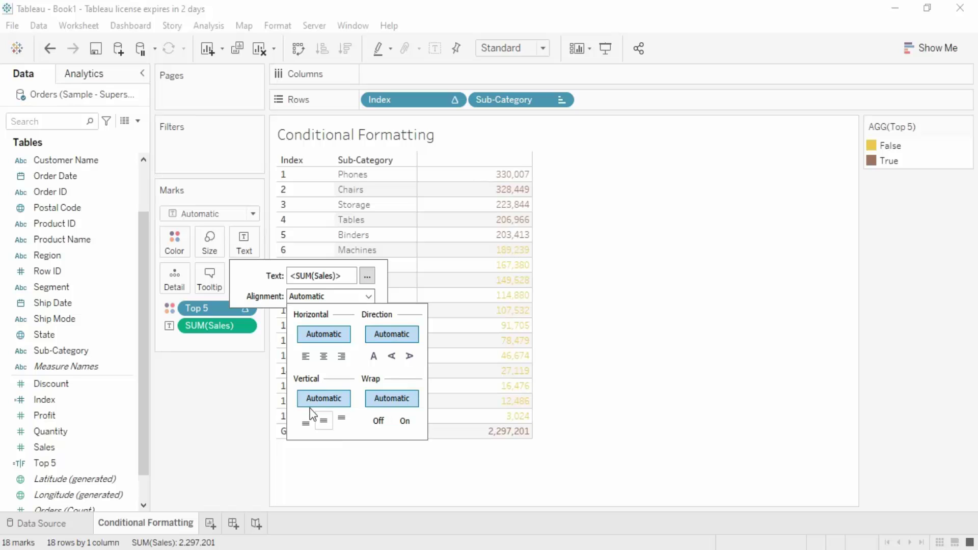
{"action": "left_click", "coordinate": [324, 356]}
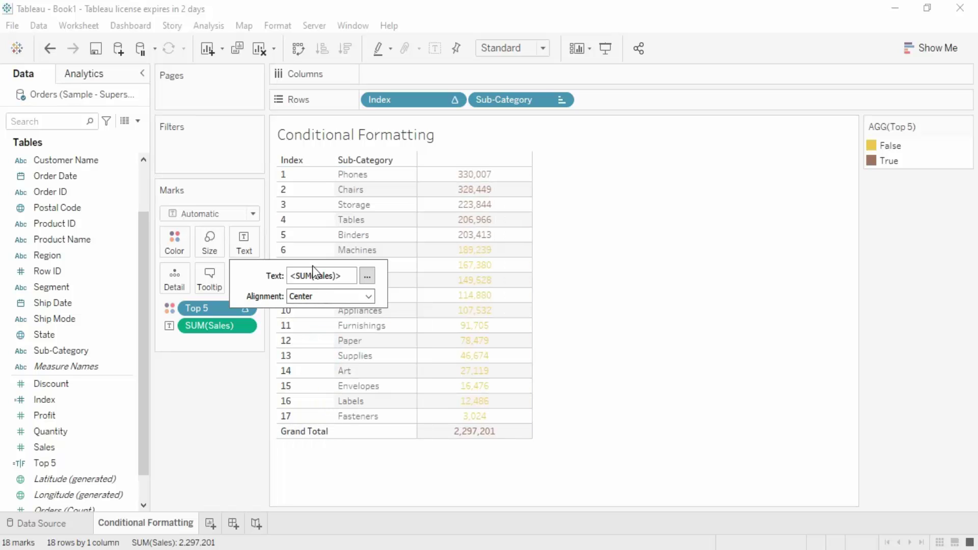
{"action": "left_click", "coordinate": [366, 297]}
{"action": "left_click", "coordinate": [321, 420]}
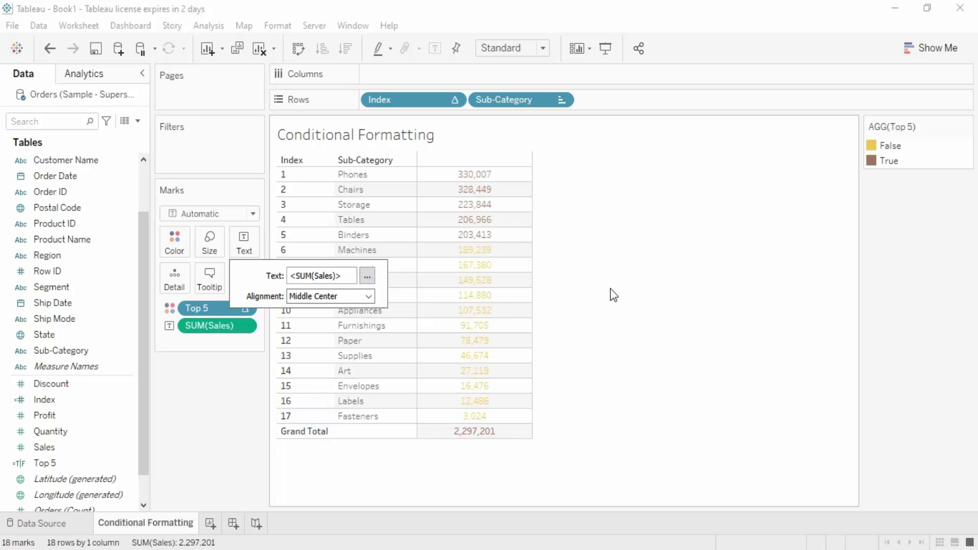
{"action": "left_click", "coordinate": [624, 365]}
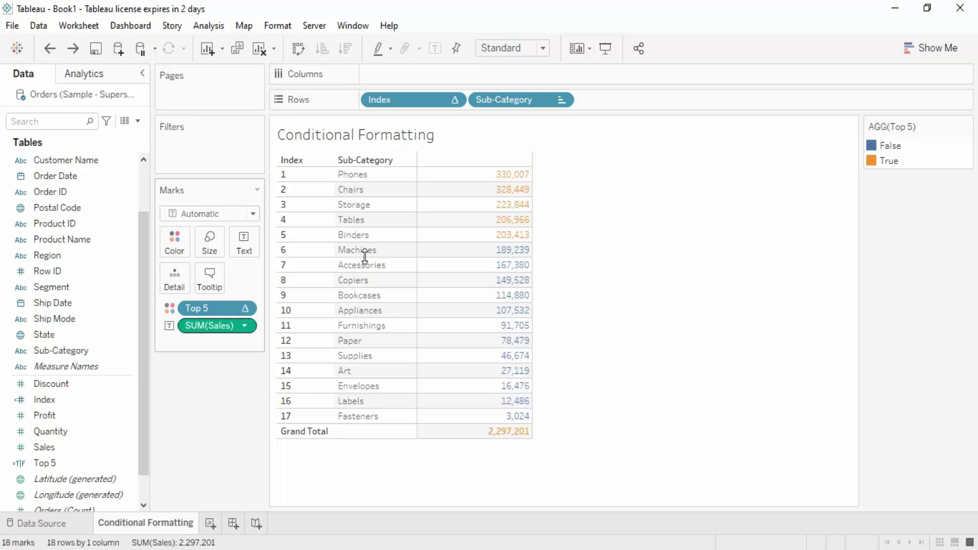
Start a new calculated field from Index and name it Last
{"action": "right_click", "coordinate": [119, 399]}
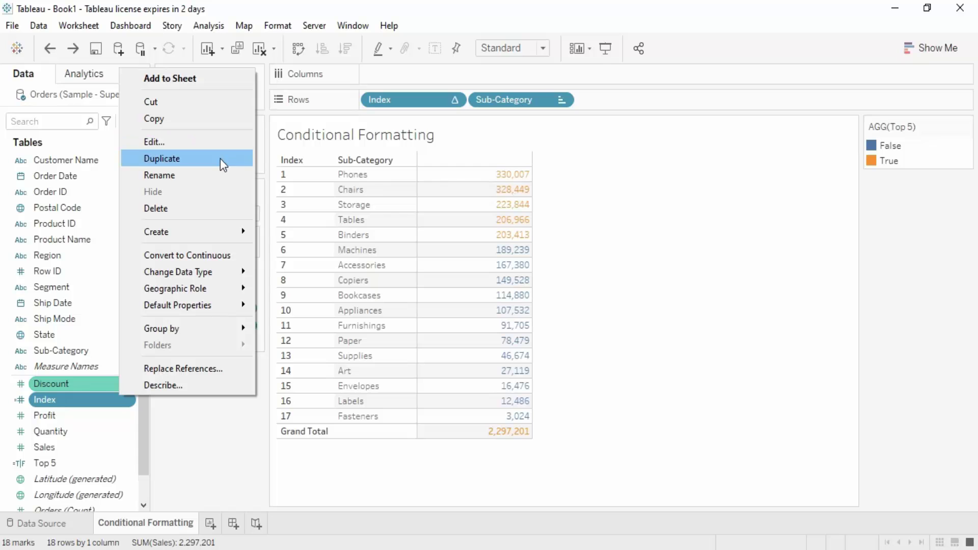
{"action": "mouse_move", "coordinate": [212, 231]}
{"action": "left_click", "coordinate": [282, 234]}
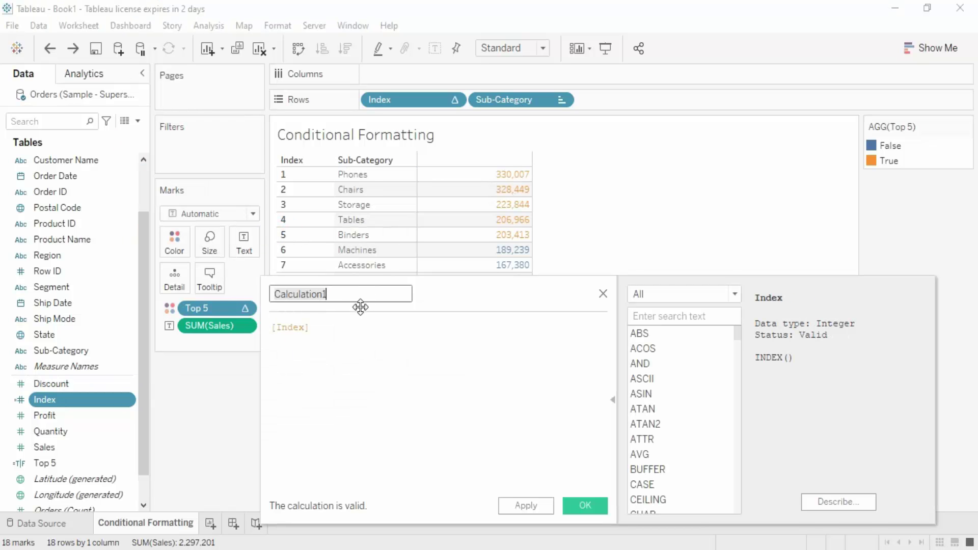
{"action": "type", "text": "Last"}
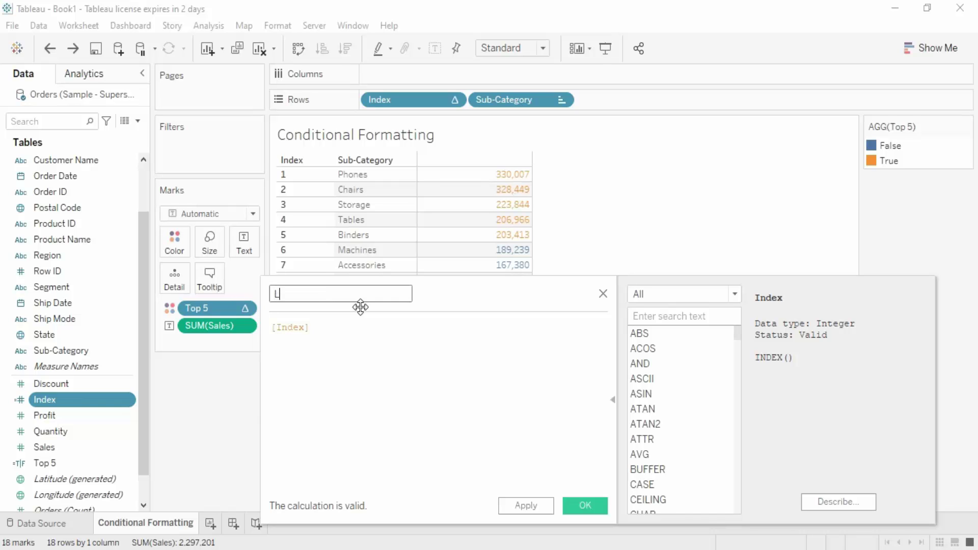
Set the Last formula to just LAST(), removing [Index], and save it
{"action": "left_click", "coordinate": [395, 334]}
{"action": "left_click", "coordinate": [710, 316]}
{"action": "type", "text": "Las"}
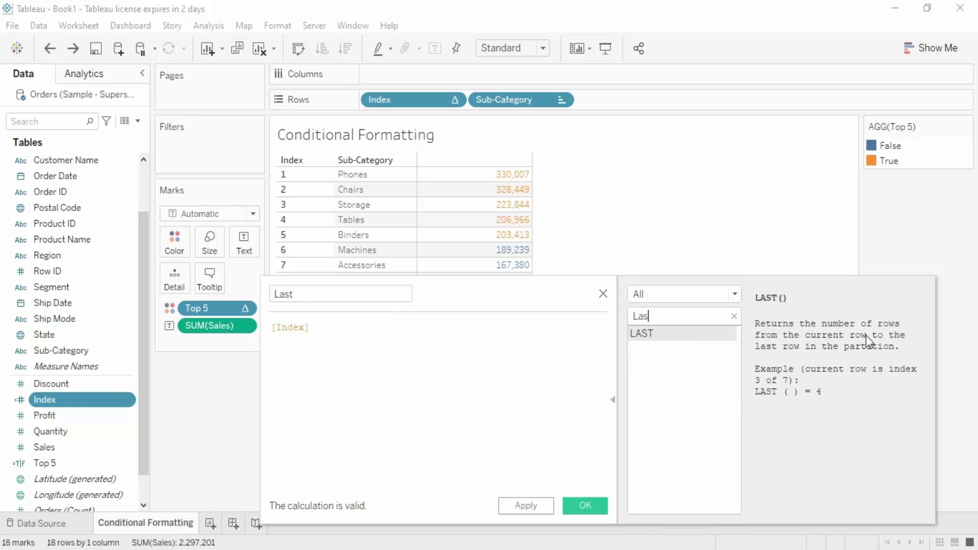
{"action": "double_click", "coordinate": [679, 345]}
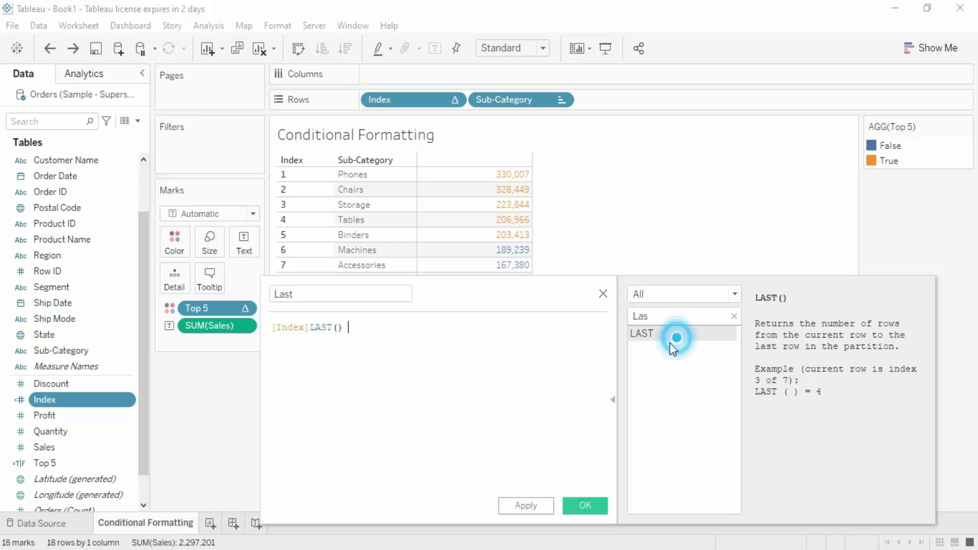
{"action": "left_click", "coordinate": [311, 327]}
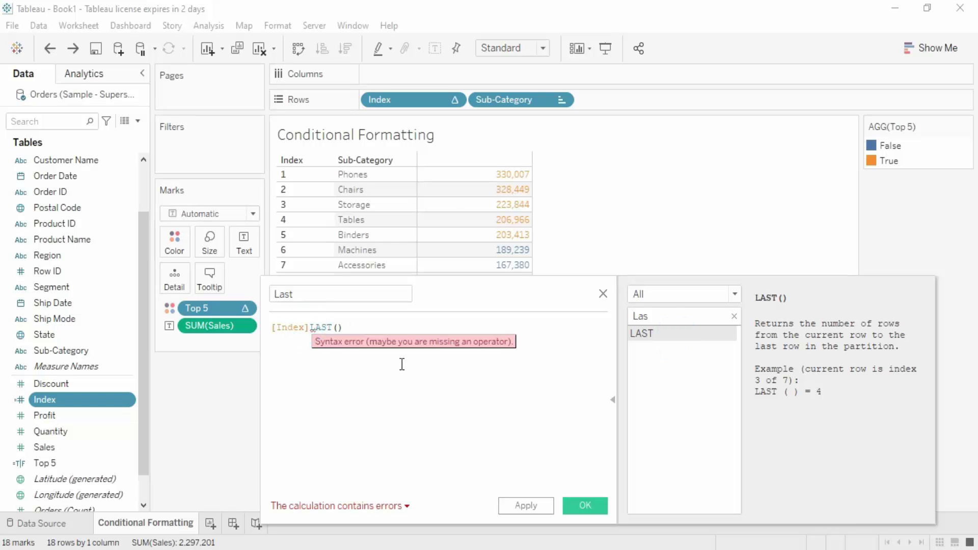
{"action": "key", "text": "BackSpace"}
{"action": "key", "text": "BackSpace"}
{"action": "key", "text": "BackSpace"}
{"action": "key", "text": "BackSpace"}
{"action": "key", "text": "BackSpace"}
{"action": "key", "text": "BackSpace"}
{"action": "key", "text": "BackSpace"}
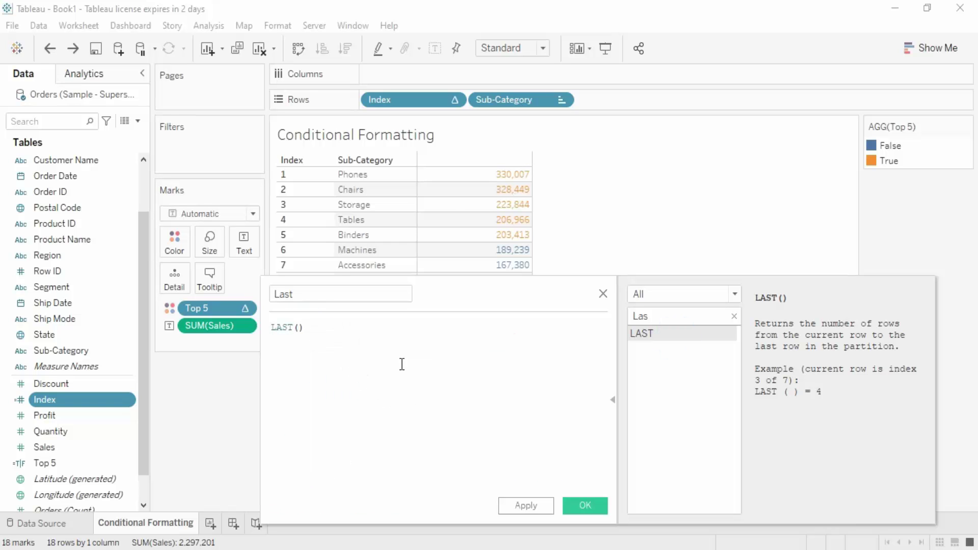
{"action": "left_click", "coordinate": [591, 507]}
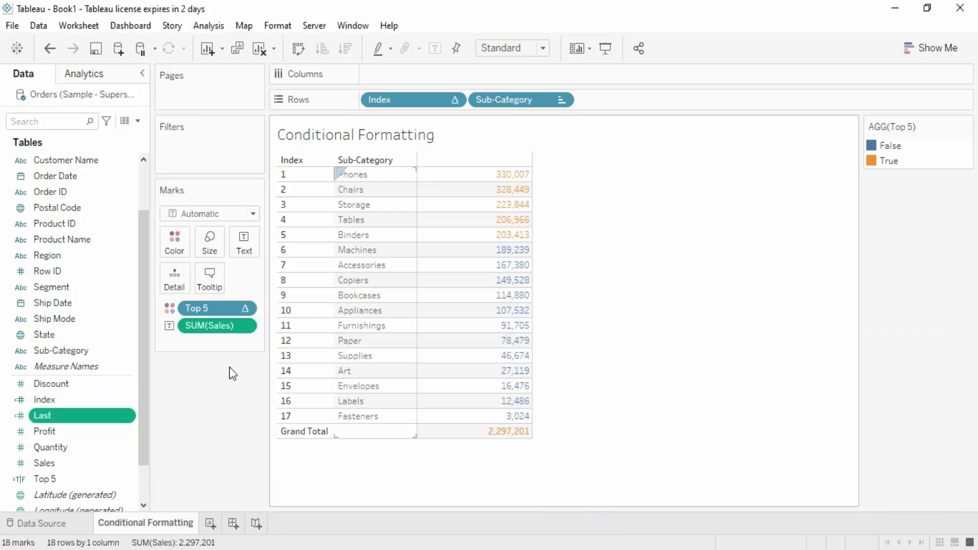
Convert Last to discrete and add it to Rows after Sub-Category
{"action": "right_click", "coordinate": [54, 414]}
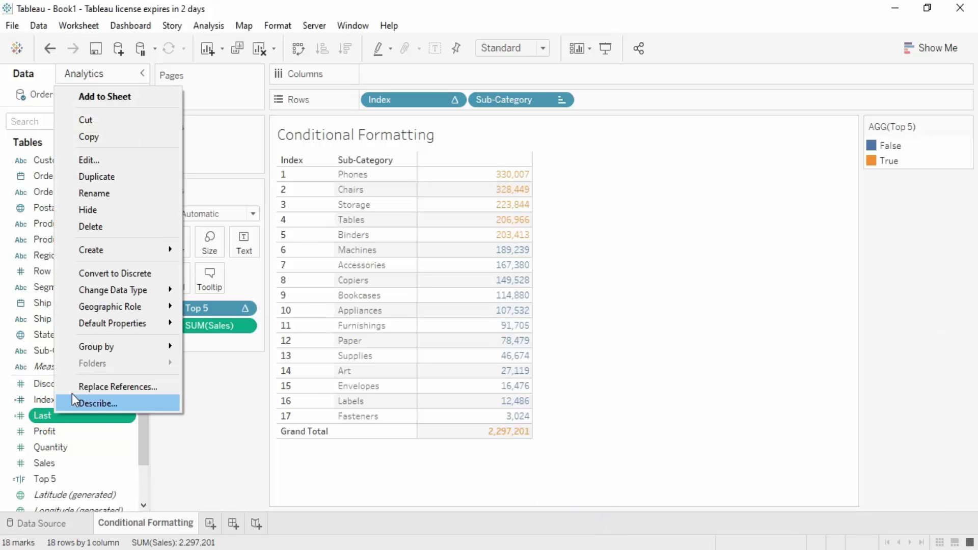
{"action": "left_click", "coordinate": [117, 274]}
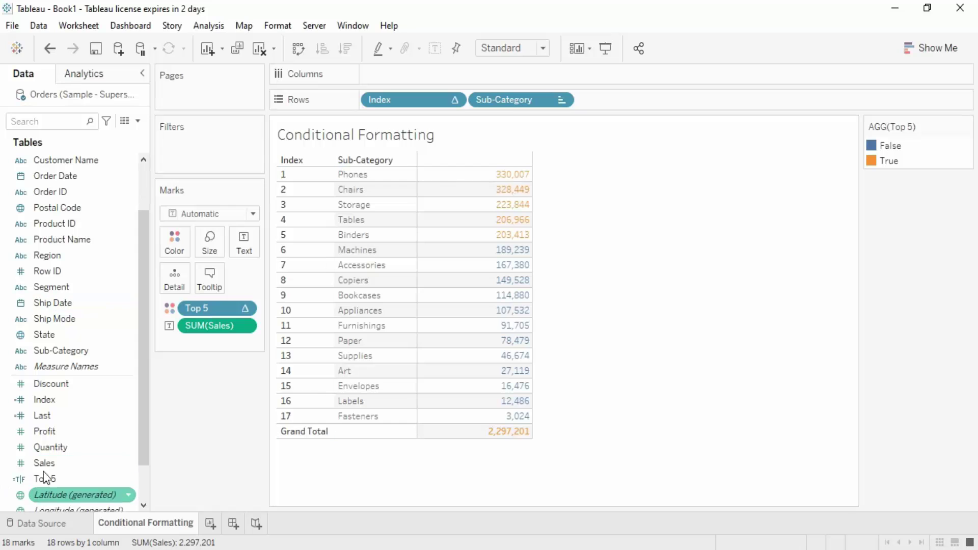
{"action": "left_click_drag", "start_coordinate": [45, 416], "coordinate": [603, 103]}
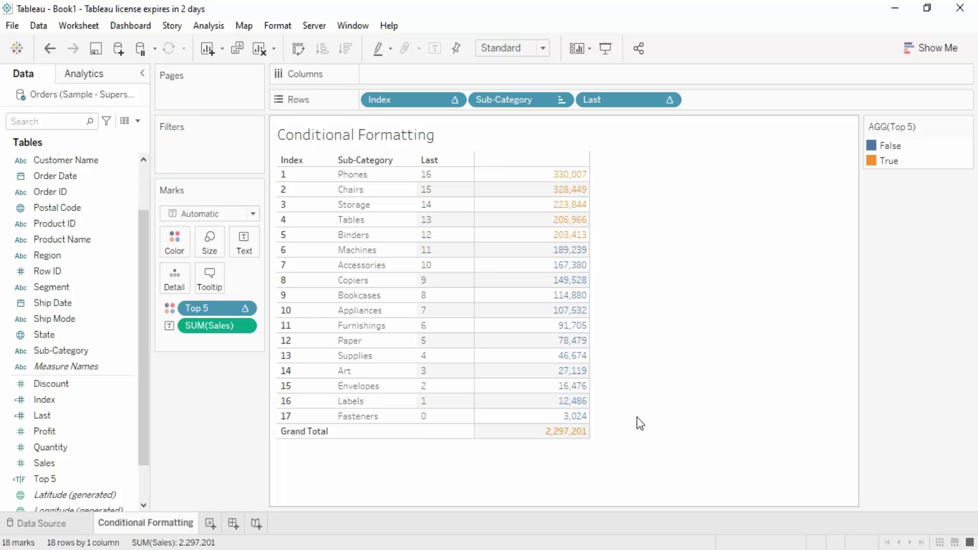
Create a calculated field named Bottom 5 from Last with the formula [Last] <= 4
{"action": "left_click", "coordinate": [77, 413]}
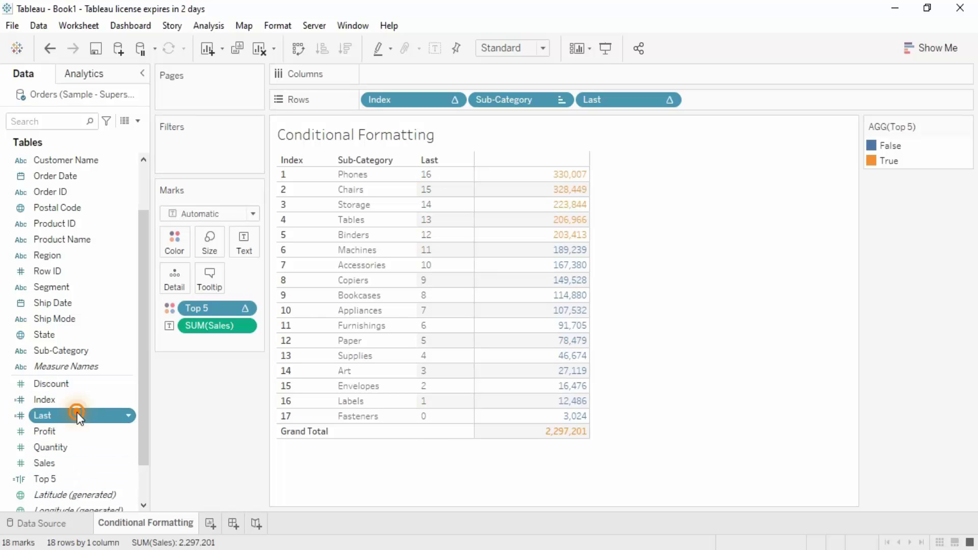
{"action": "right_click", "coordinate": [77, 412]}
{"action": "left_click", "coordinate": [255, 249]}
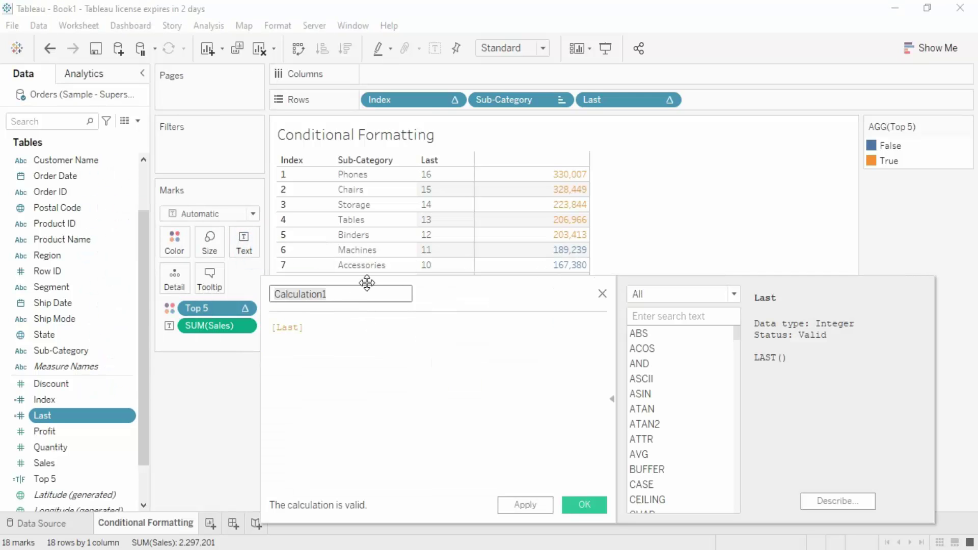
{"action": "type", "text": "Bottom "}
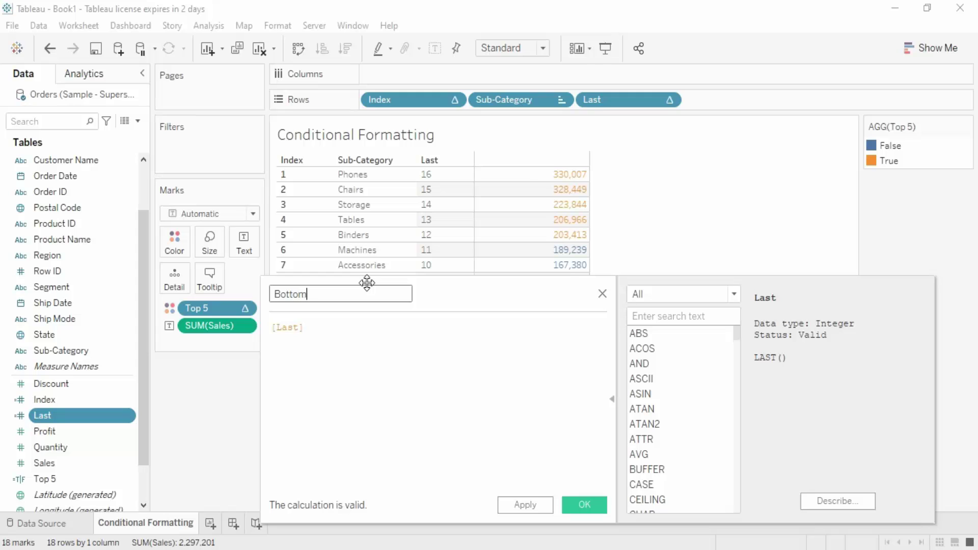
{"action": "type", "text": "5"}
{"action": "left_click", "coordinate": [336, 332]}
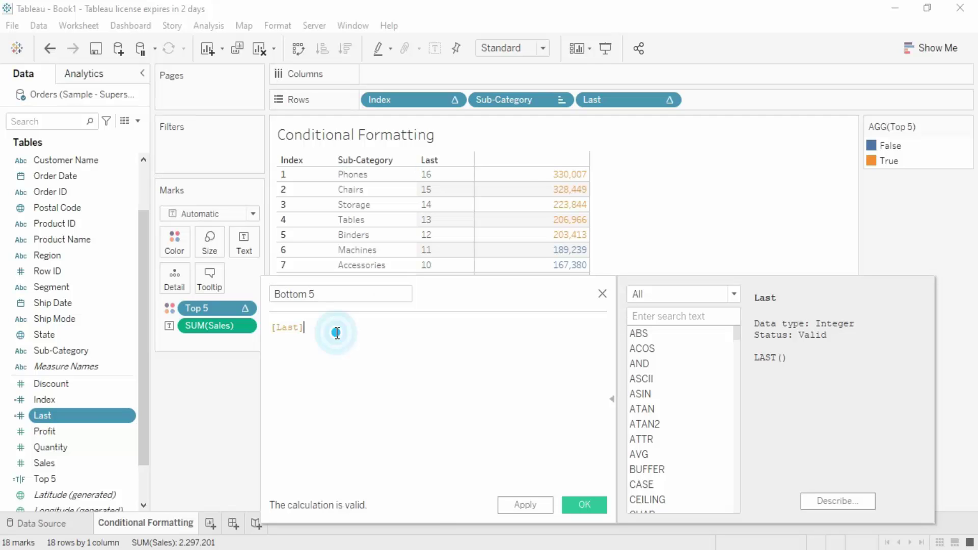
{"action": "type", "text": "<"}
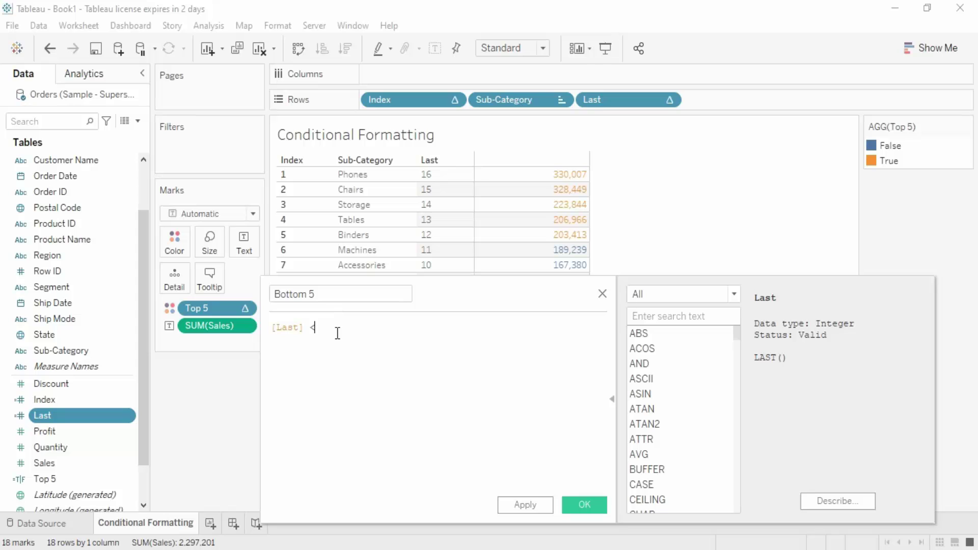
{"action": "type", "text": "= 4"}
{"action": "left_click", "coordinate": [312, 294]}
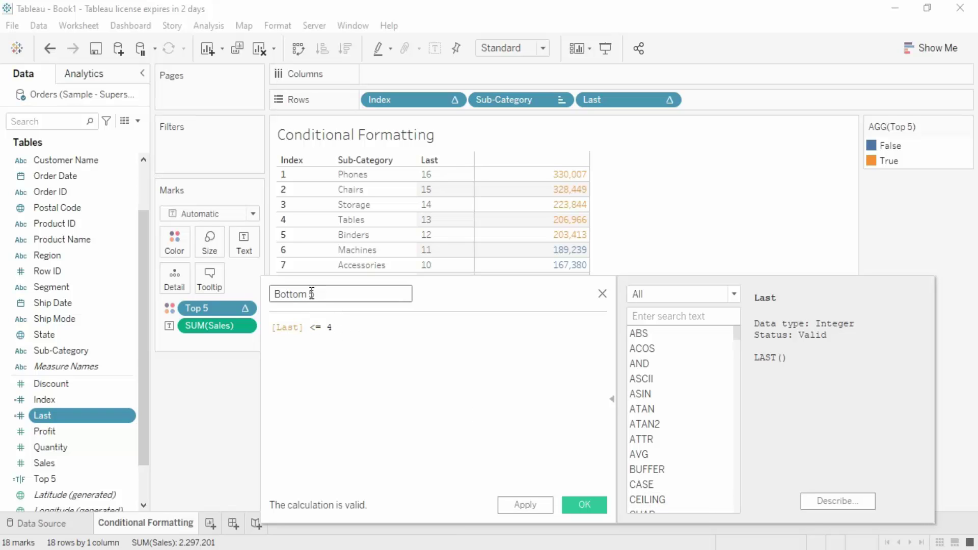
{"action": "left_click", "coordinate": [330, 327]}
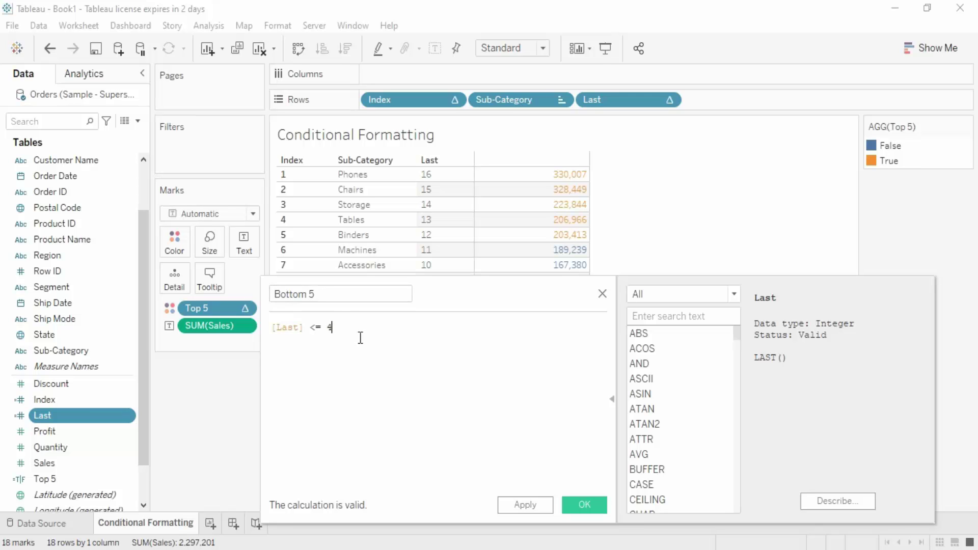
{"action": "left_click", "coordinate": [584, 504]}
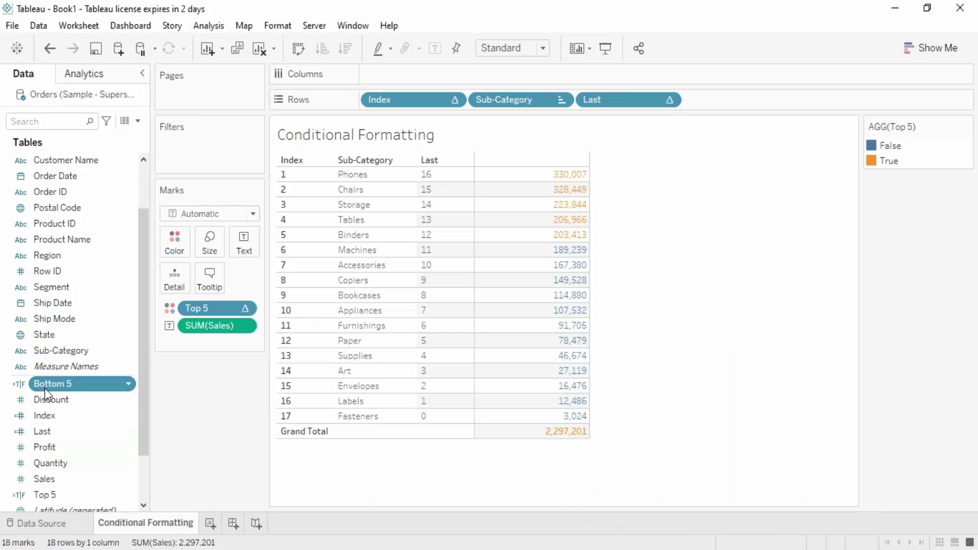
Replace Top 5 with Bottom 5 on Color so the five lowest sales turn orange
{"action": "left_click_drag", "start_coordinate": [48, 383], "coordinate": [174, 243]}
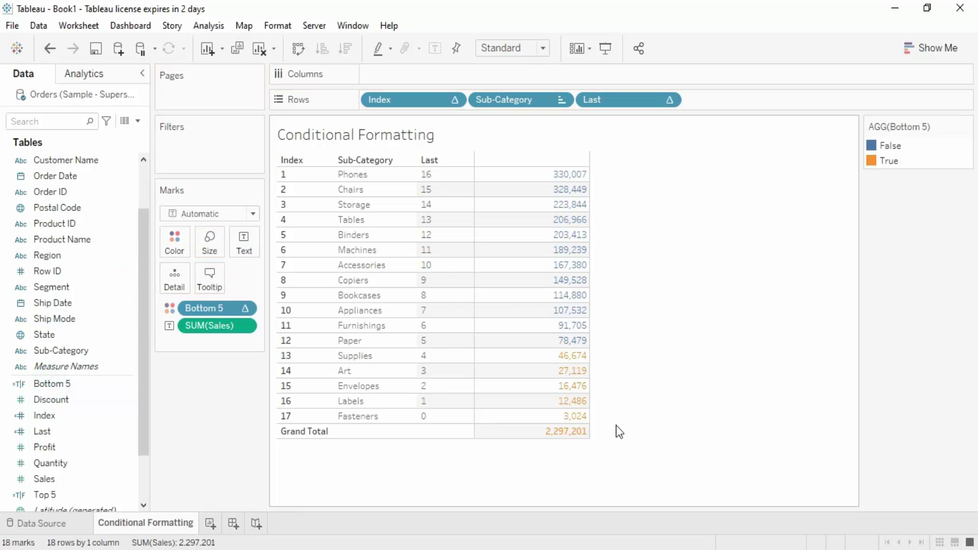
{"action": "mouse_move", "coordinate": [584, 378]}
Hide the Last and Index headers, and exclude the False Bottom 5 rows
{"action": "left_click", "coordinate": [668, 99]}
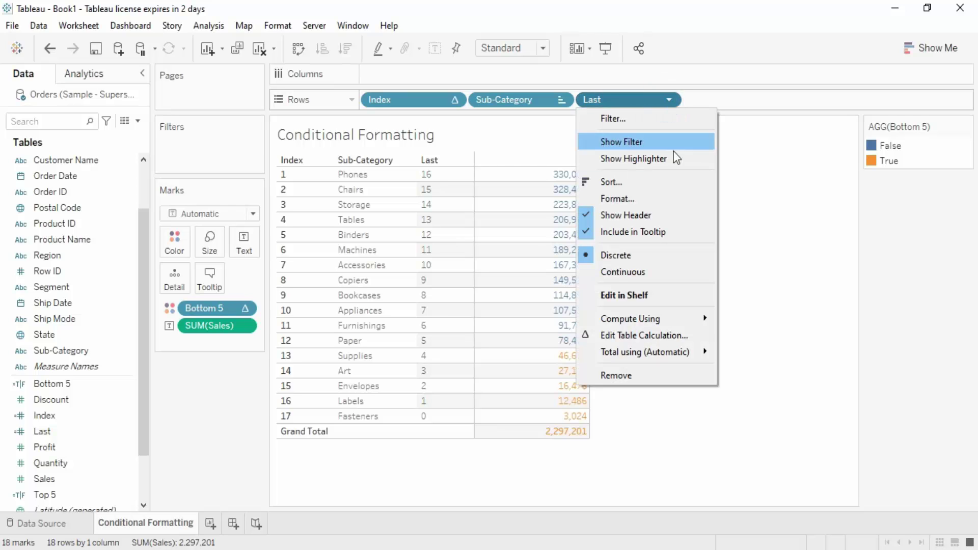
{"action": "left_click", "coordinate": [601, 222]}
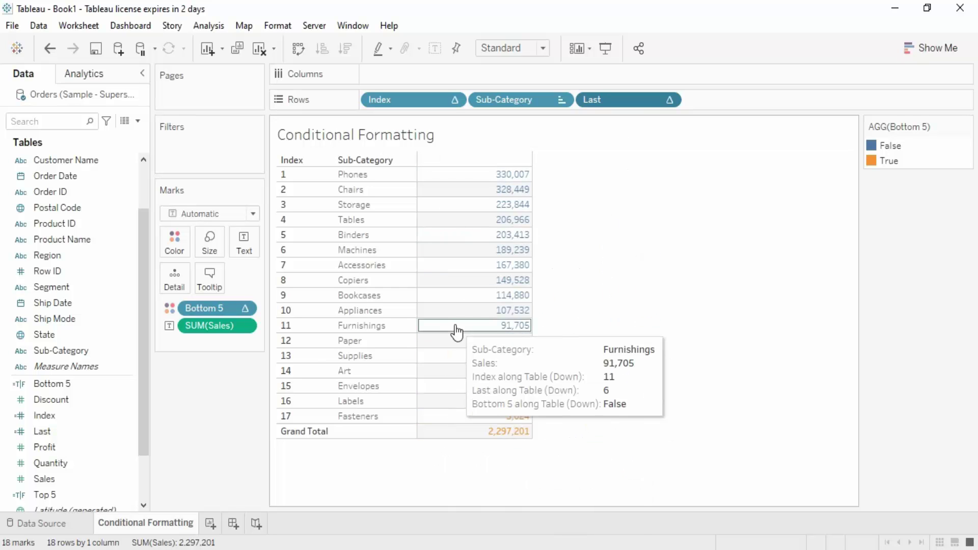
{"action": "left_click", "coordinate": [454, 100]}
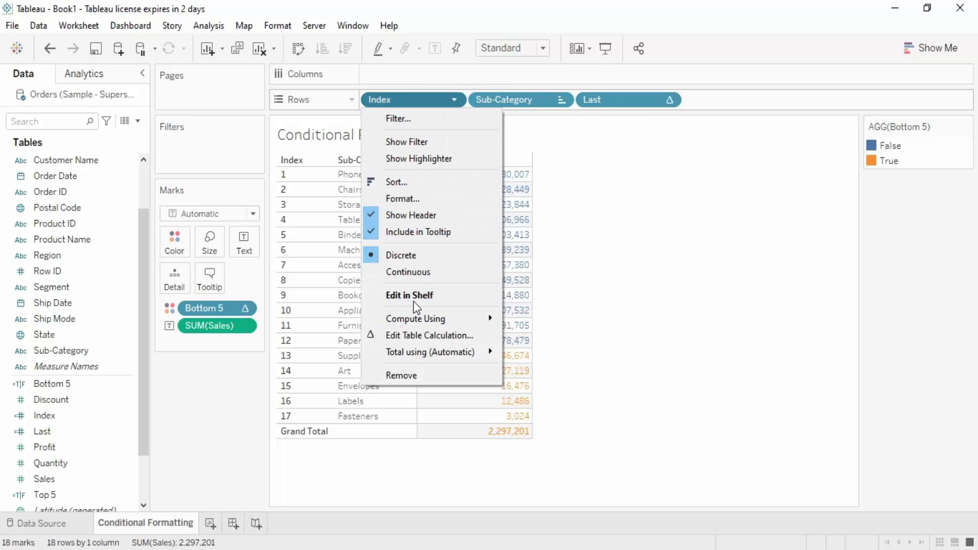
{"action": "left_click", "coordinate": [400, 214]}
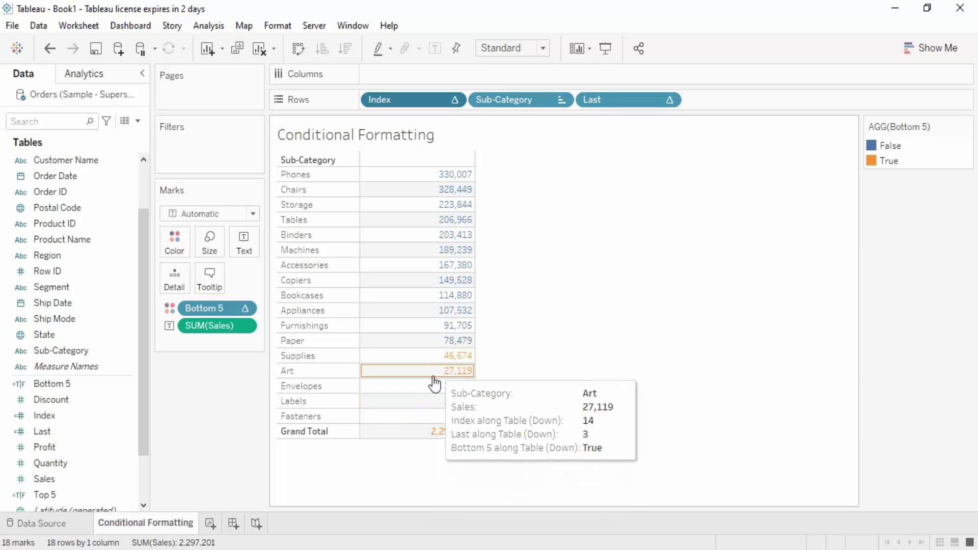
{"action": "left_click", "coordinate": [898, 152]}
{"action": "left_click", "coordinate": [835, 163]}
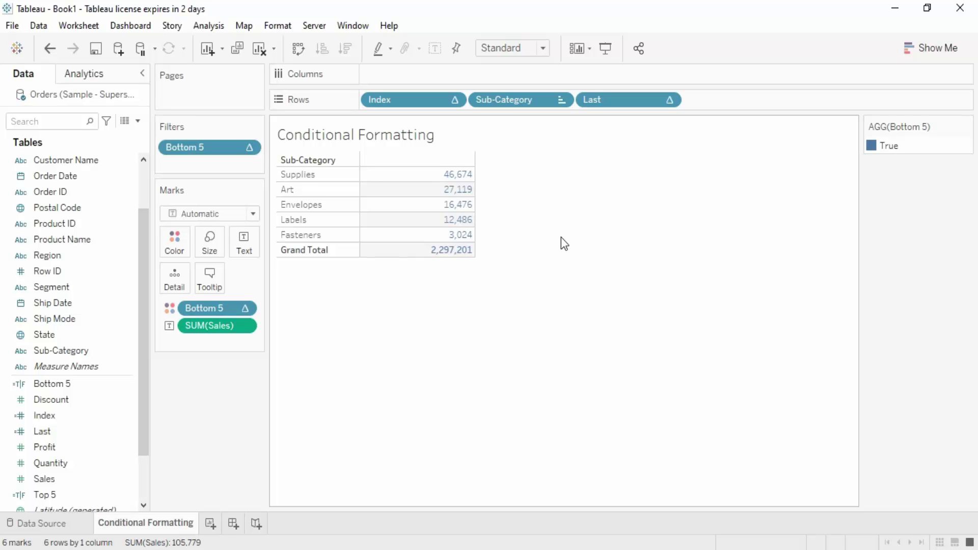
{"action": "left_click_drag", "start_coordinate": [209, 146], "coordinate": [231, 416]}
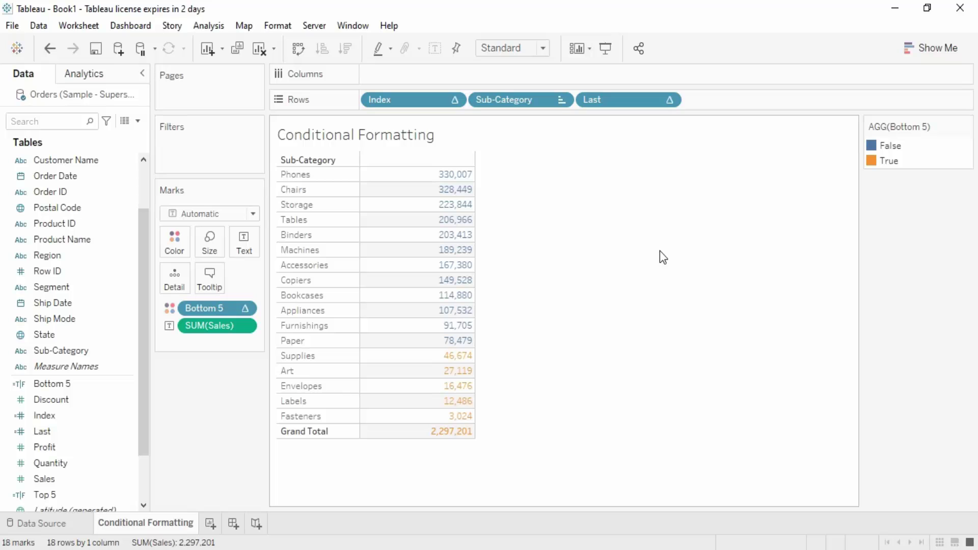